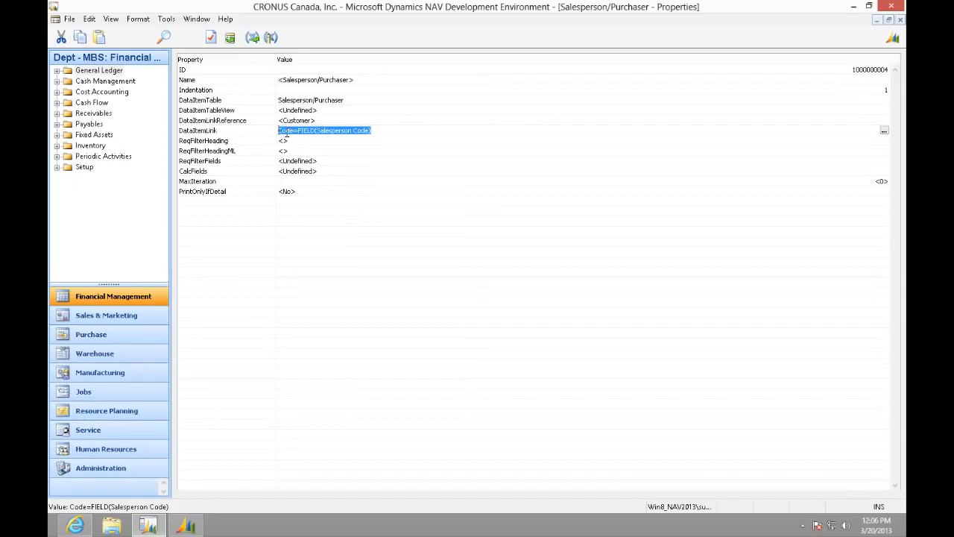
# Step: Check the Salesperson/Purchaser data item's DataItemLink, close its properties, and review the columns of both data items in the dataset
pyautogui.click(335, 131)
pyautogui.press('Escape')
pyautogui.press('Escape')
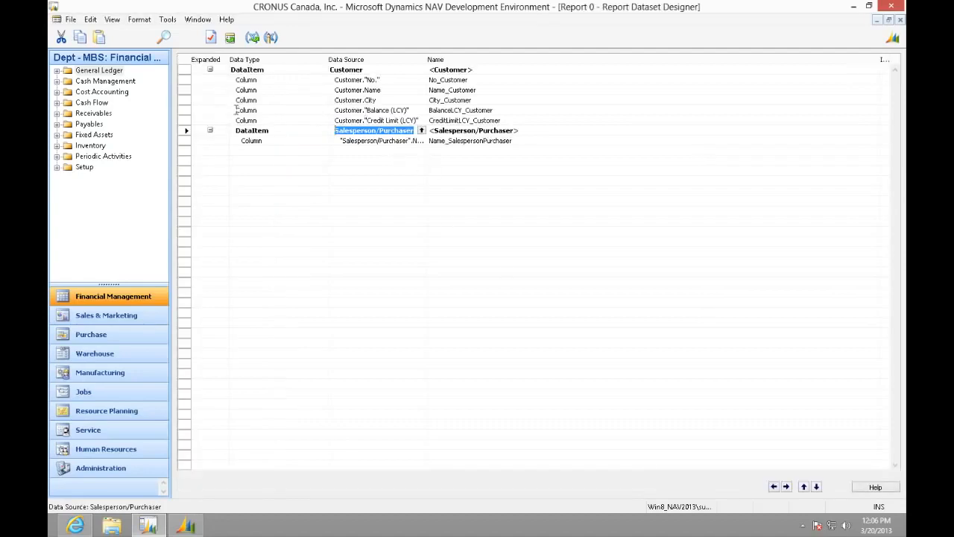
pyautogui.moveTo(266, 80); pyautogui.dragTo(266, 119)
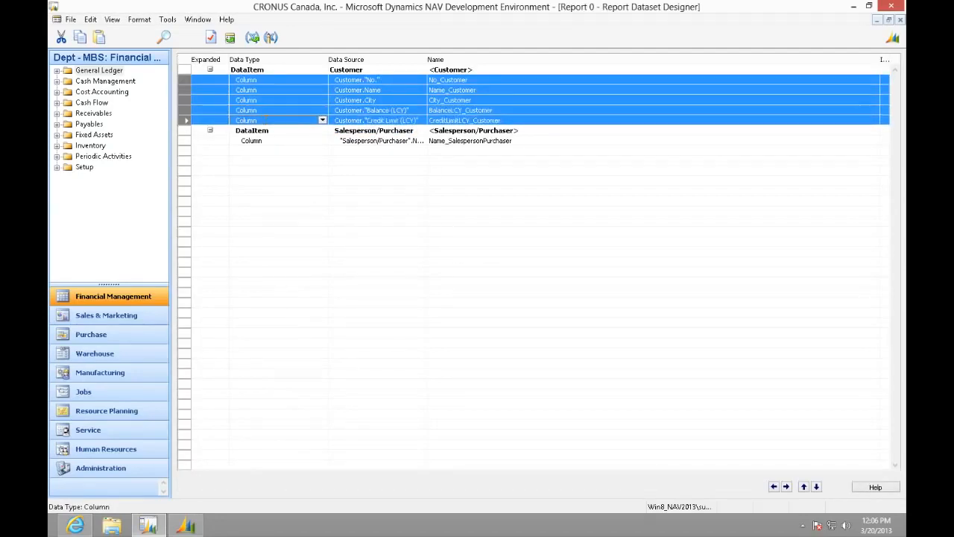
pyautogui.click(266, 141)
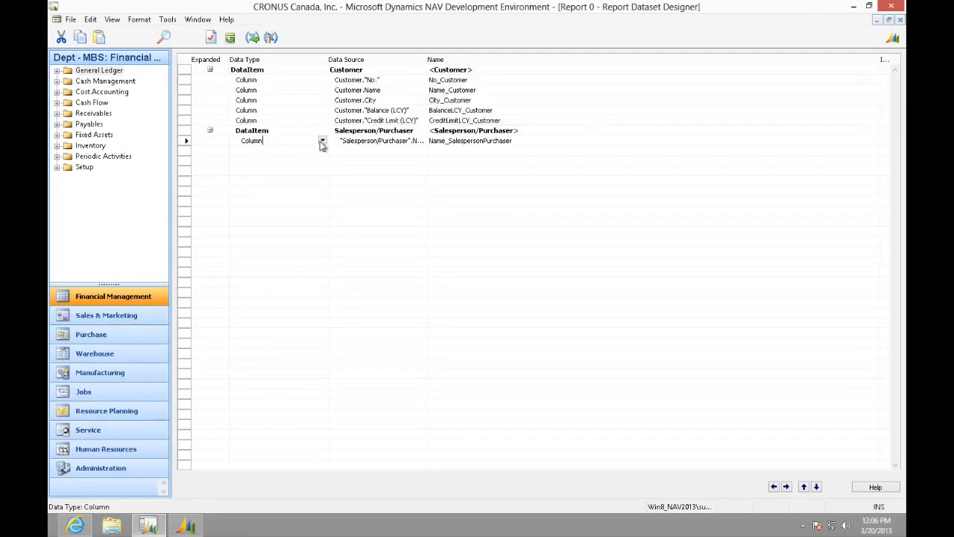
pyautogui.click(185, 140)
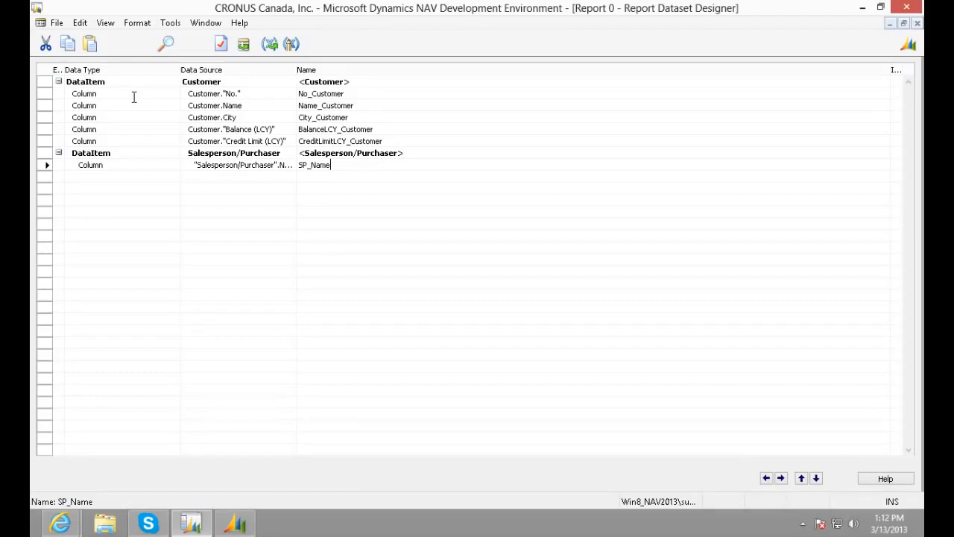
# Step: Open the report's C/AL Globals and paste in the copied variables COMPANYINFO, FormatAddr and CompanyAddr
pyautogui.click(105, 23)
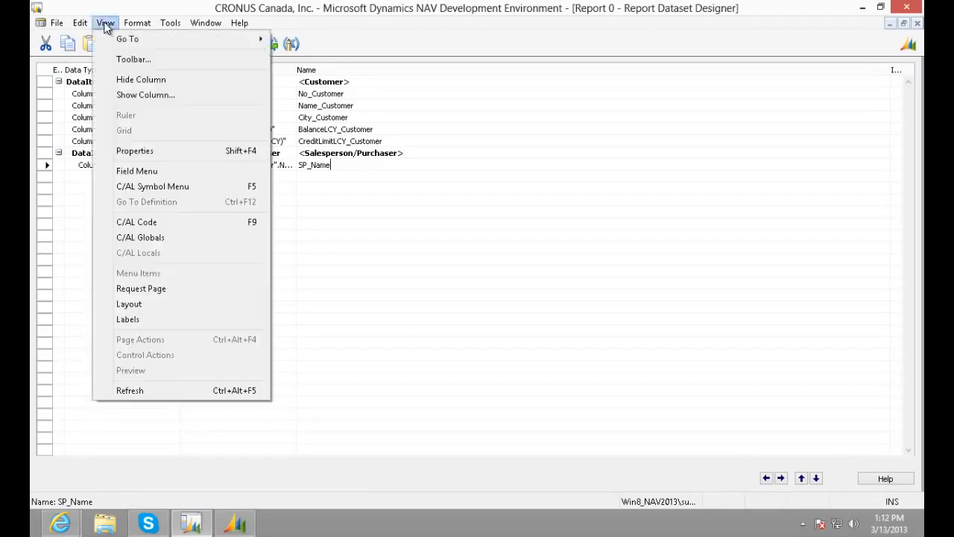
pyautogui.click(123, 237)
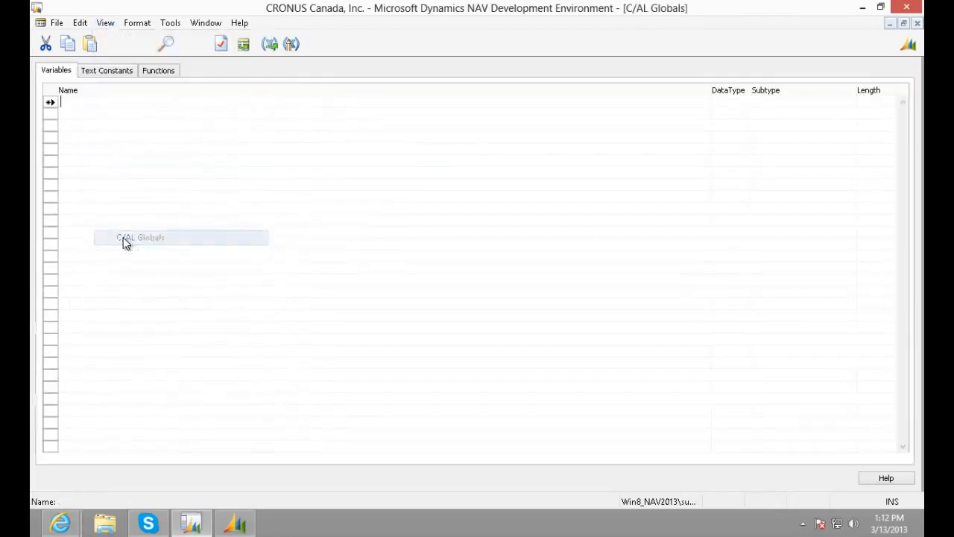
pyautogui.rightClick(67, 102)
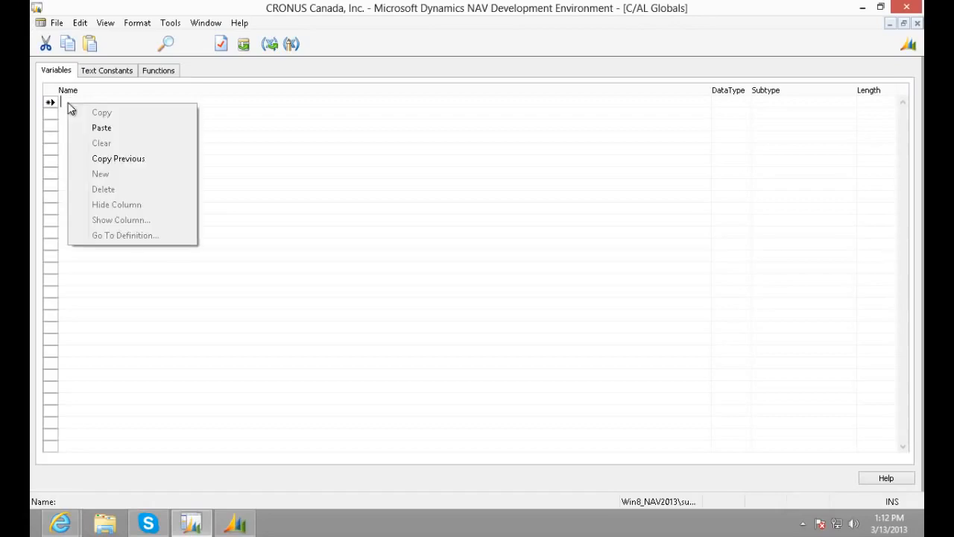
pyautogui.click(88, 130)
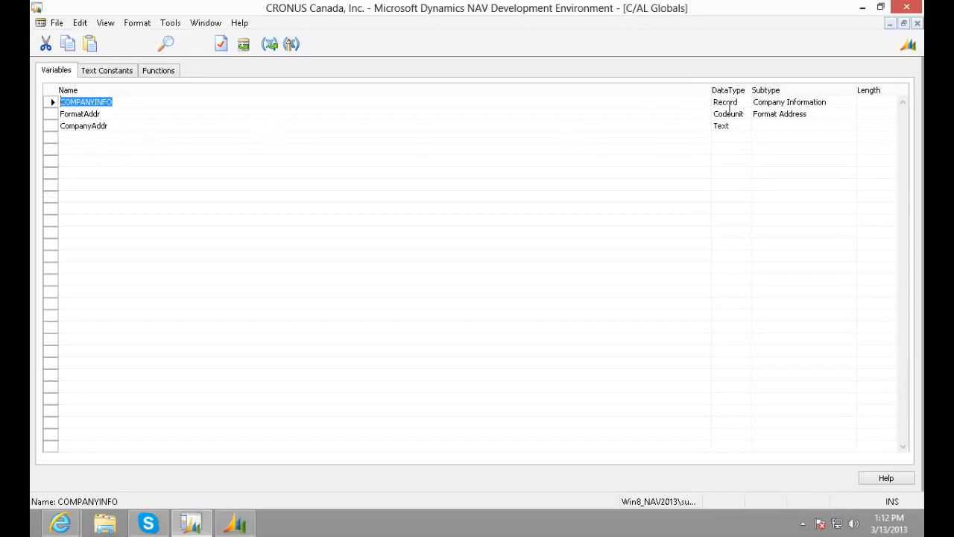
# Step: Review the subtypes of the COMPANYINFO and FormatAddr variables and inspect the properties of CompanyAddr
pyautogui.click(775, 102)
pyautogui.click(112, 115)
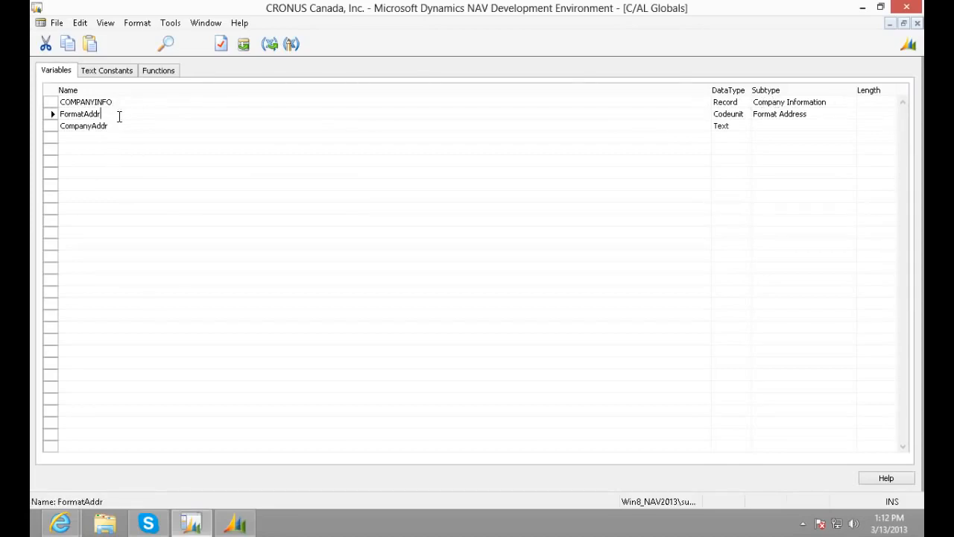
pyautogui.click(766, 116)
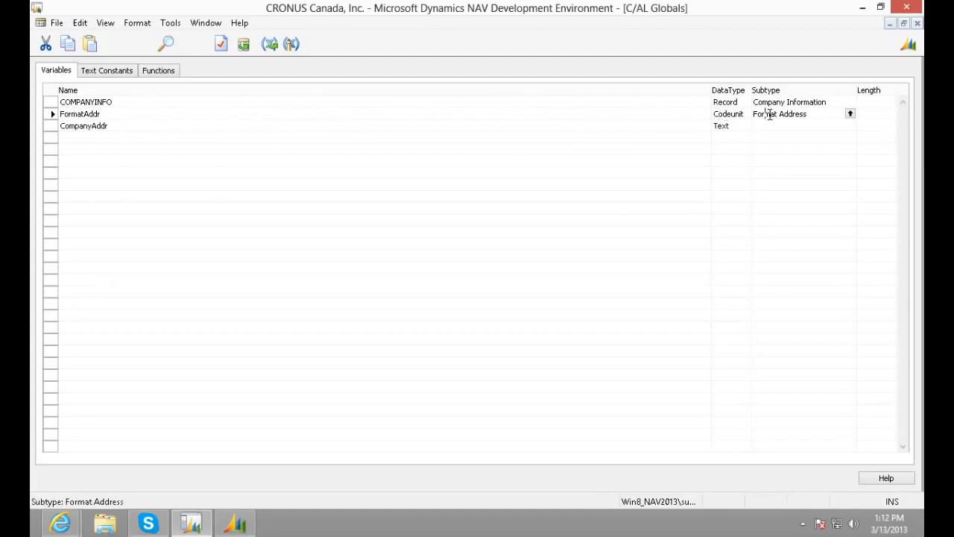
pyautogui.click(116, 125)
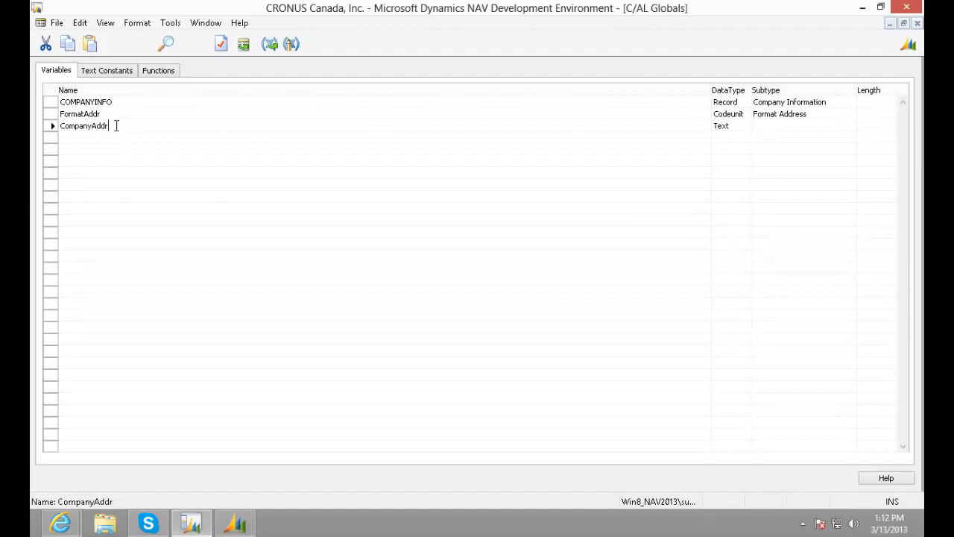
pyautogui.click(221, 45)
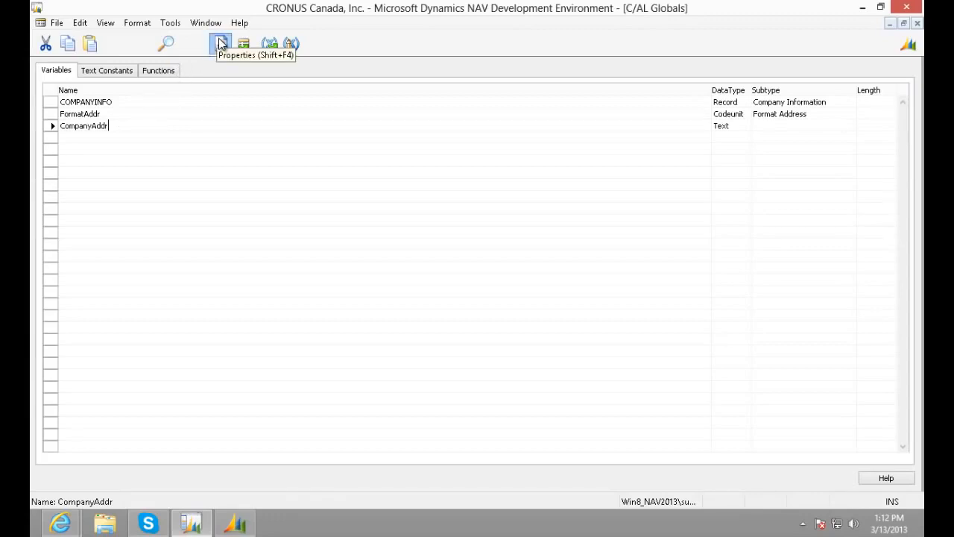
pyautogui.click(168, 94)
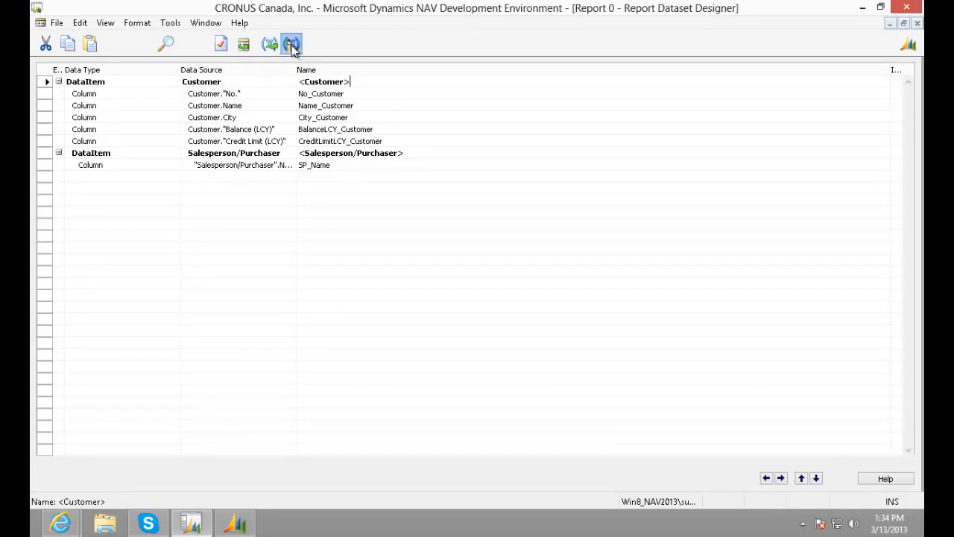
# Step: Paste the COMPANYINFO.GET, CALCFIELDS(COMPANYINFO.Picture) and FormatAddr.Company code into the Customer OnPreDataItem trigger, then close the code editor
pyautogui.click(290, 44)
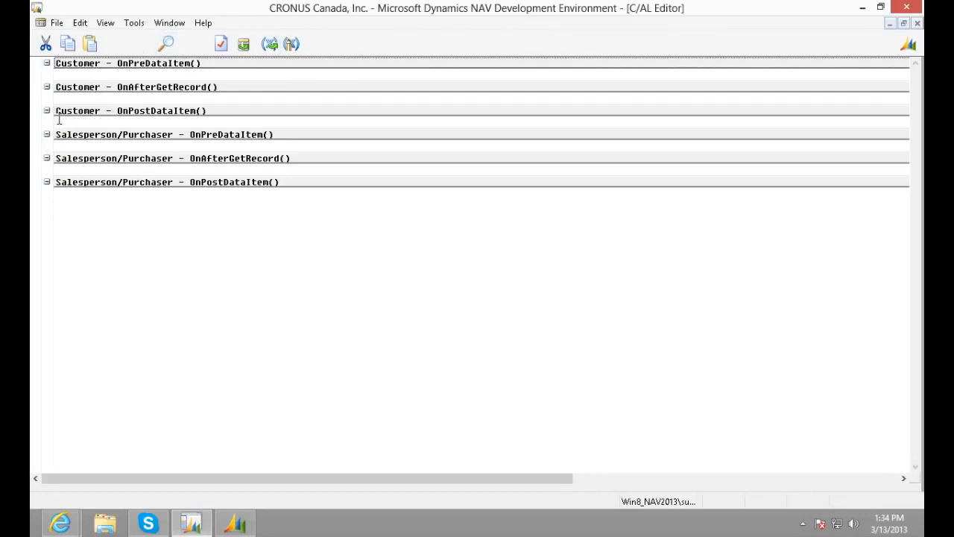
pyautogui.rightClick(59, 74)
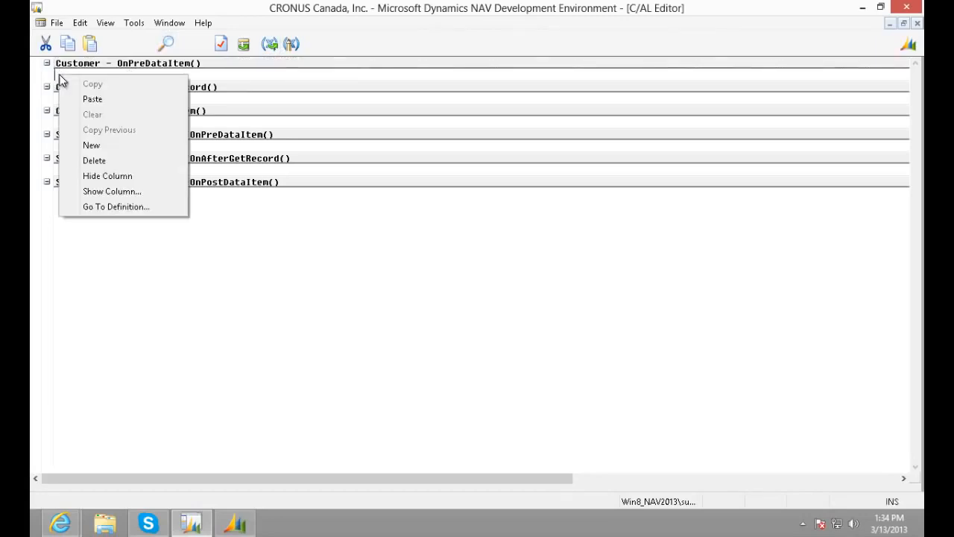
pyautogui.click(82, 101)
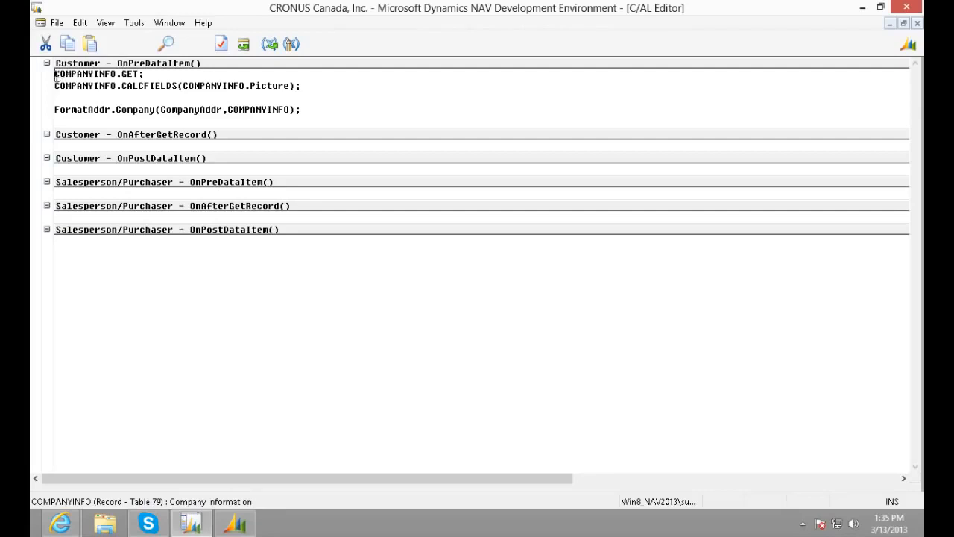
pyautogui.moveTo(55, 75); pyautogui.dragTo(146, 74)
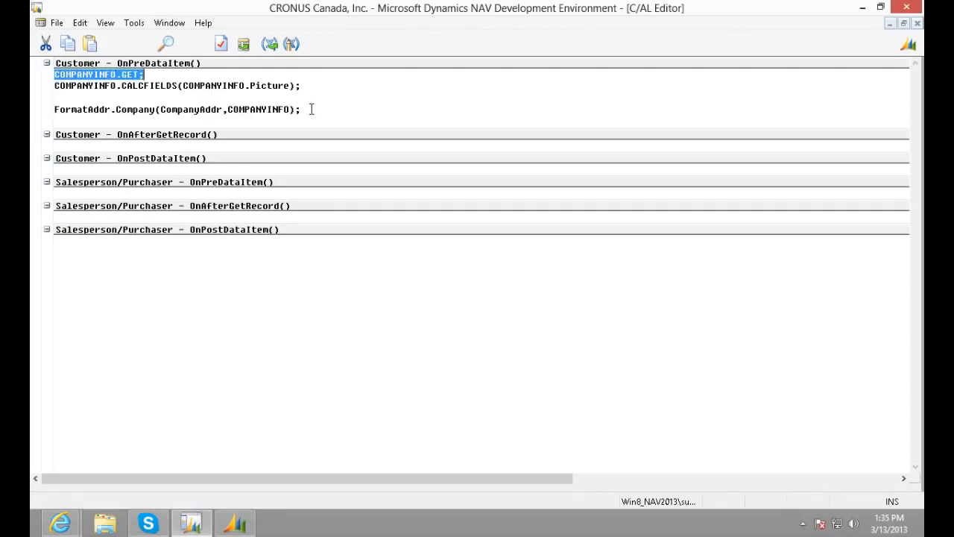
pyautogui.moveTo(301, 86); pyautogui.dragTo(31, 84)
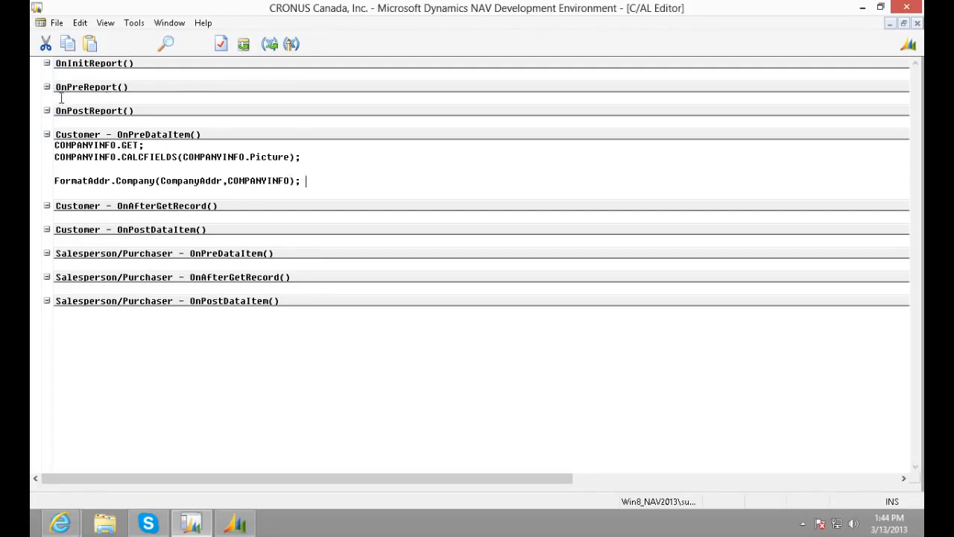
pyautogui.press('Escape')
# Step: Paste the Logo column and the CompanyAddr1 to CompanyAddr6 columns below SP_Name under the Salesperson/Purchaser data item
pyautogui.rightClick(129, 179)
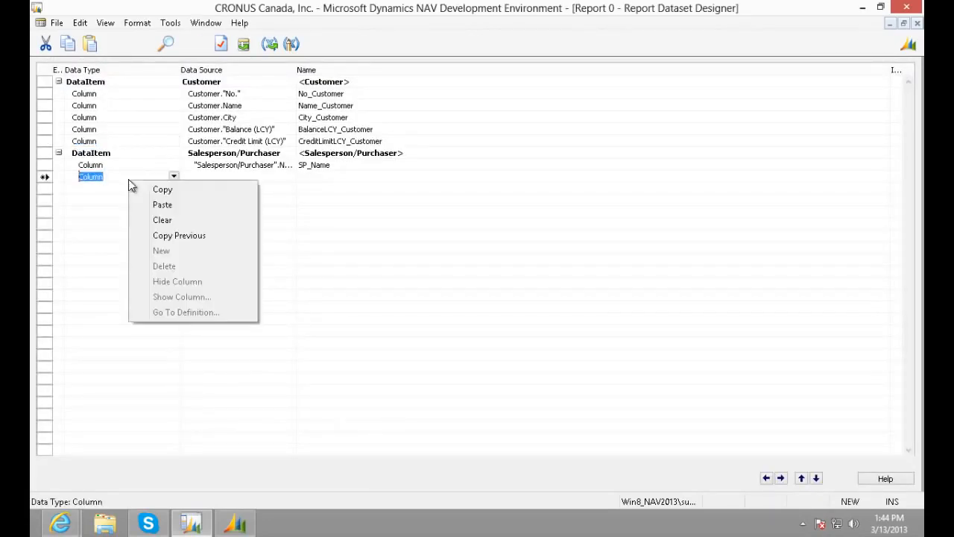
pyautogui.click(158, 204)
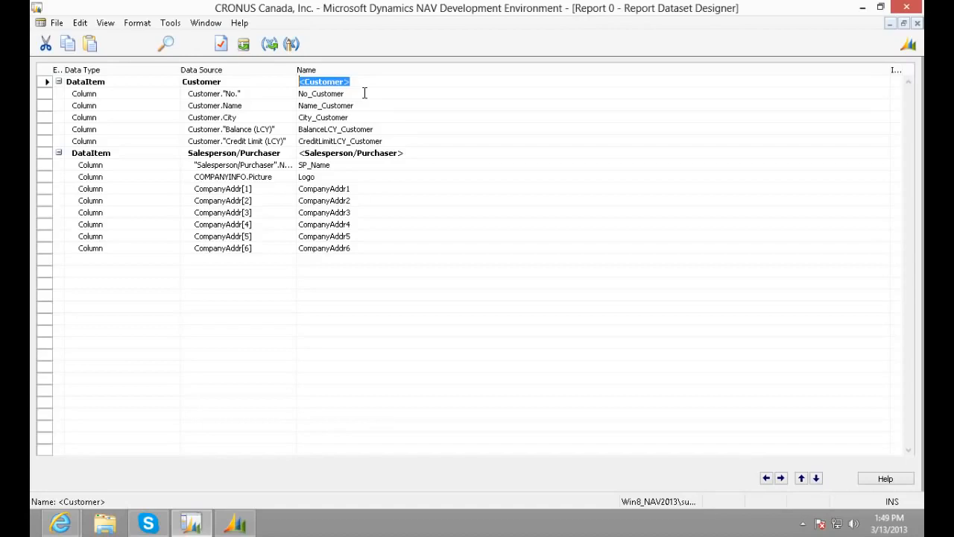
pyautogui.moveTo(365, 92); pyautogui.dragTo(365, 251)
pyautogui.click(338, 180)
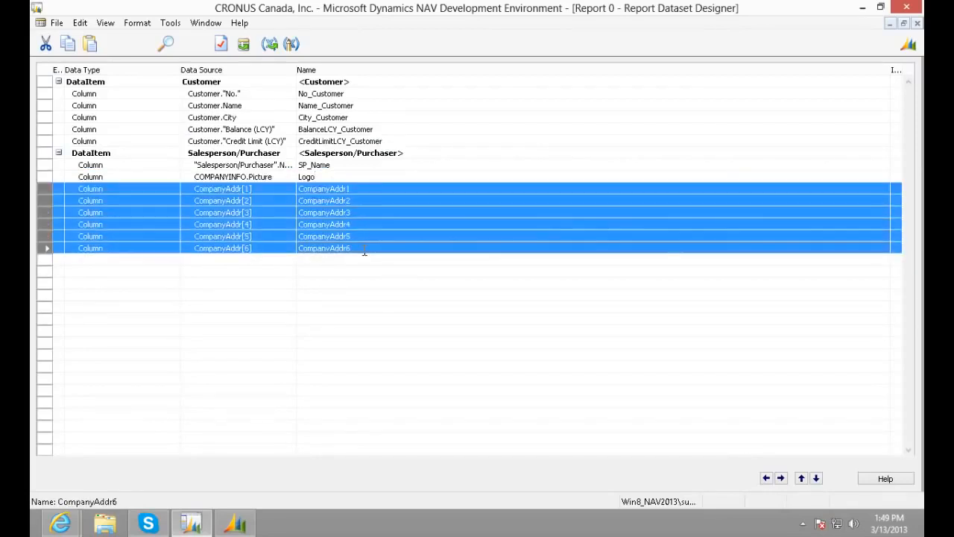
pyautogui.click(350, 184)
pyautogui.press('Escape')
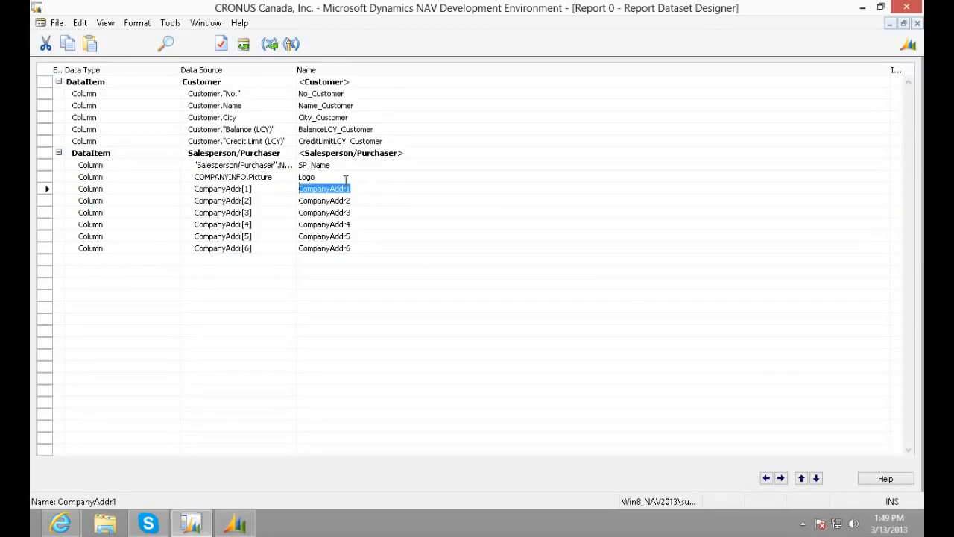
# Step: Close the dataset designer and save the compiled report with ID 70000 and the name Simple Customer List
pyautogui.press('Escape')
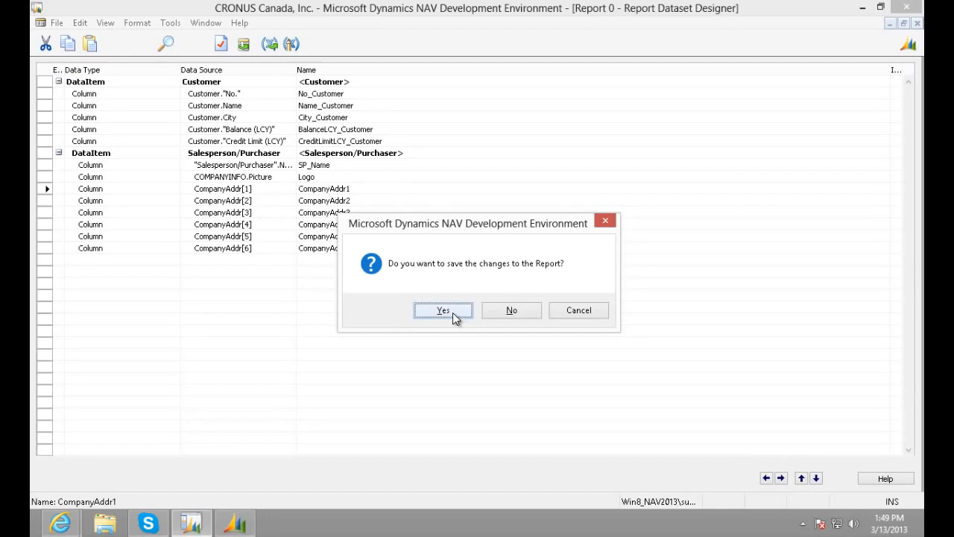
pyautogui.click(444, 310)
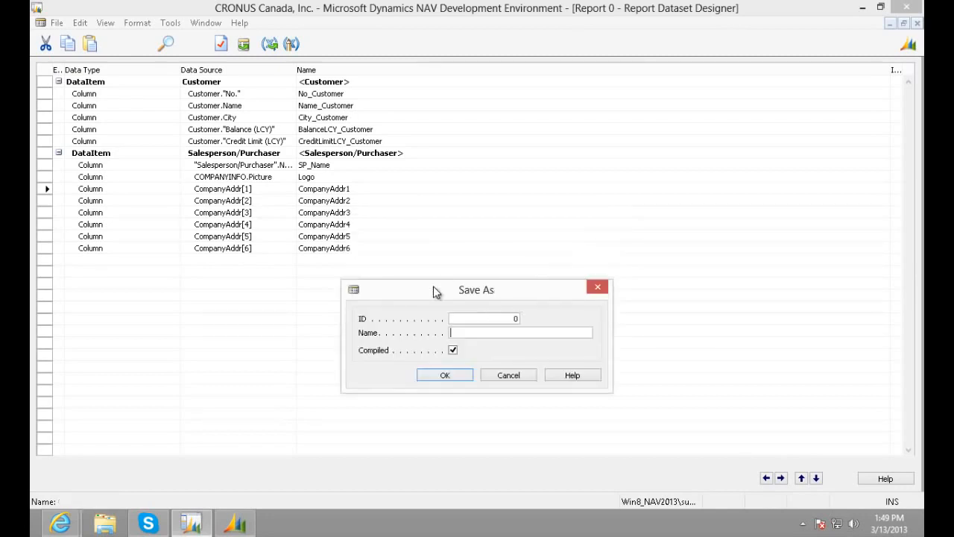
pyautogui.write('70000')
pyautogui.press('Tab')
pyautogui.write('Simple Customer List')
pyautogui.press('Return')
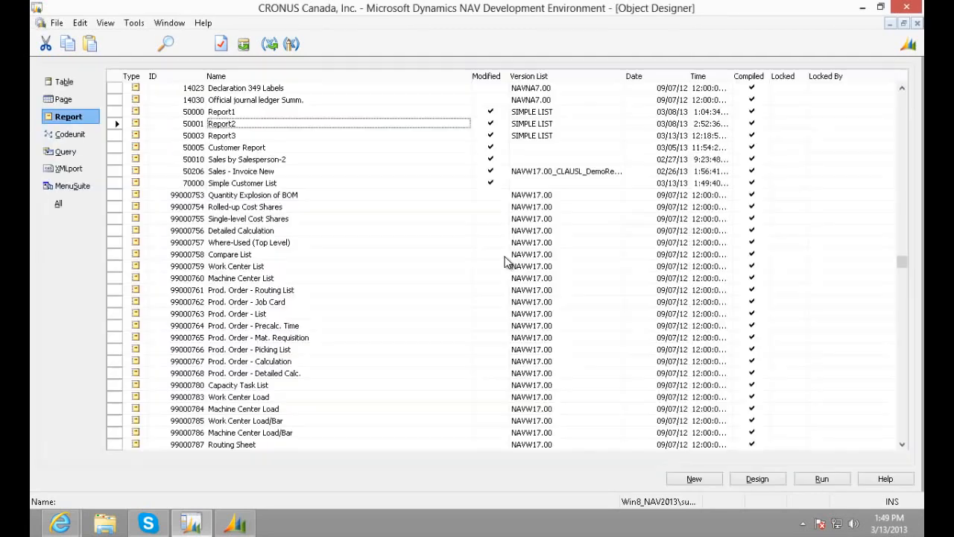
# Step: Run report 70000 Simple Customer List and preview it without any filters
pyautogui.press('Escape')
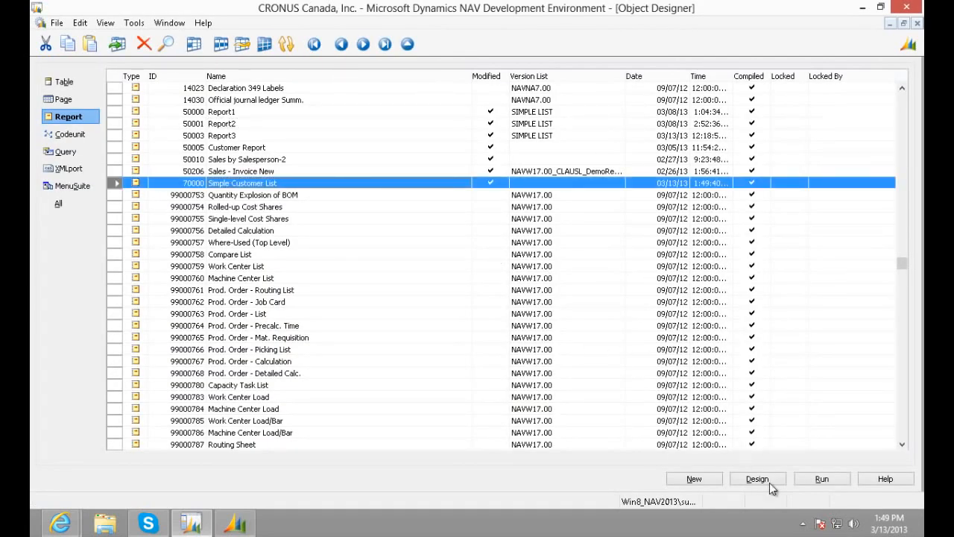
pyautogui.click(828, 482)
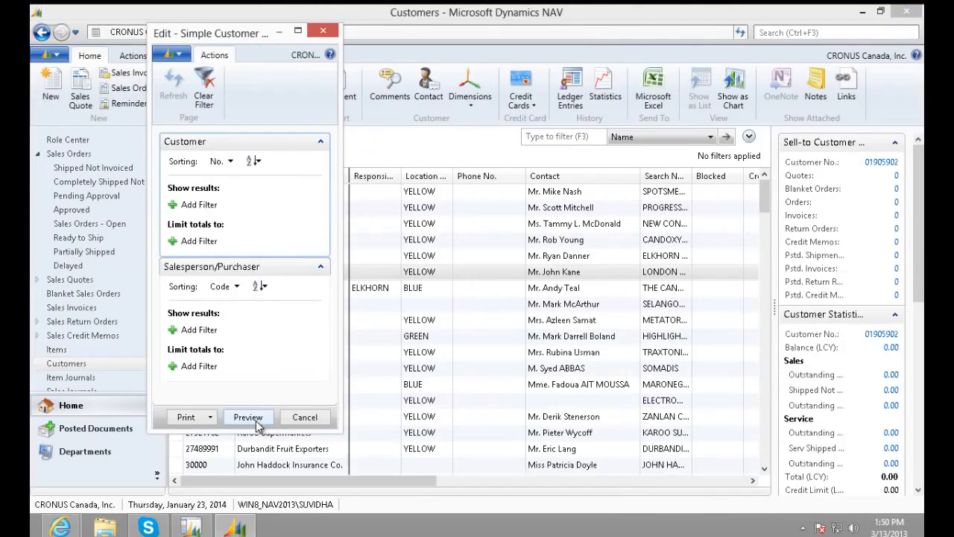
pyautogui.click(253, 419)
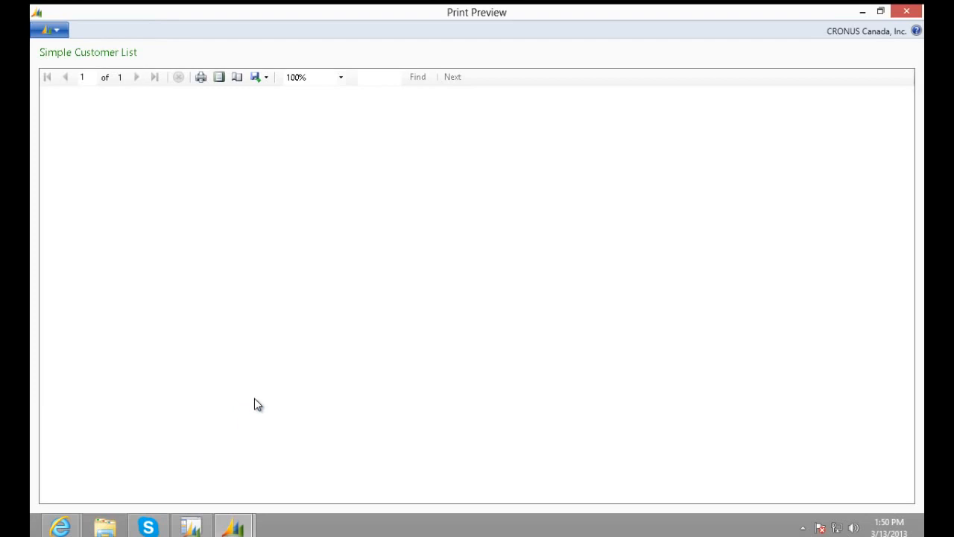
# Step: Open About This Report from the print preview and look through the dataset rows the report returns
pyautogui.click(58, 30)
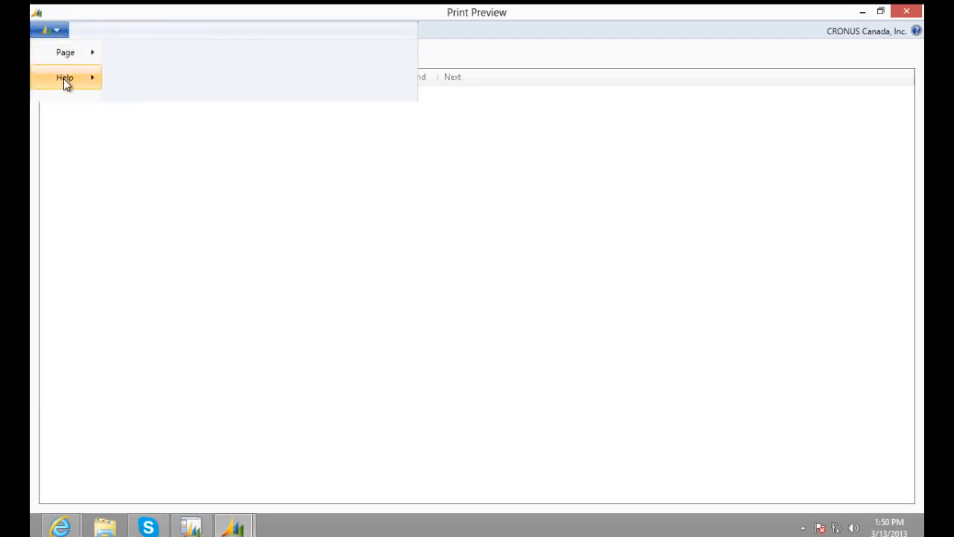
pyautogui.moveTo(63, 78)
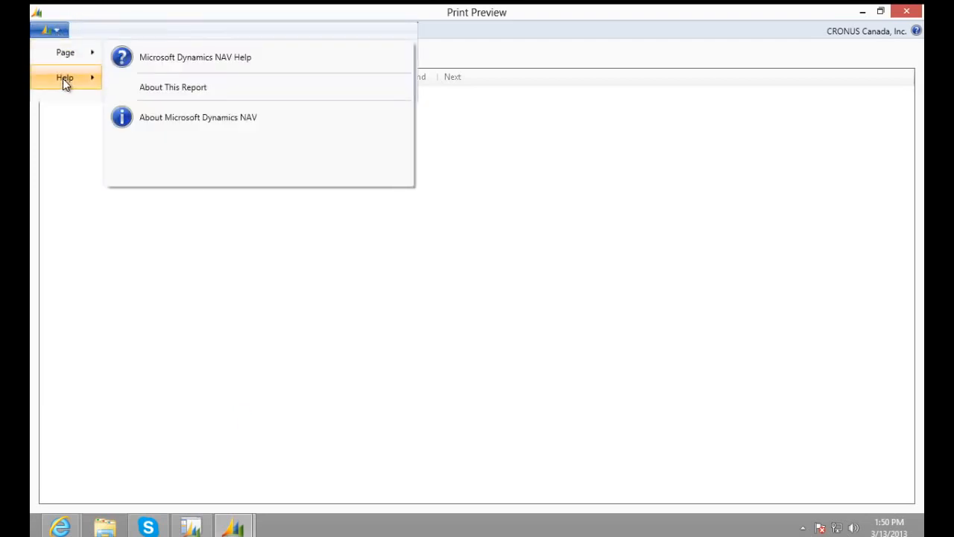
pyautogui.click(174, 87)
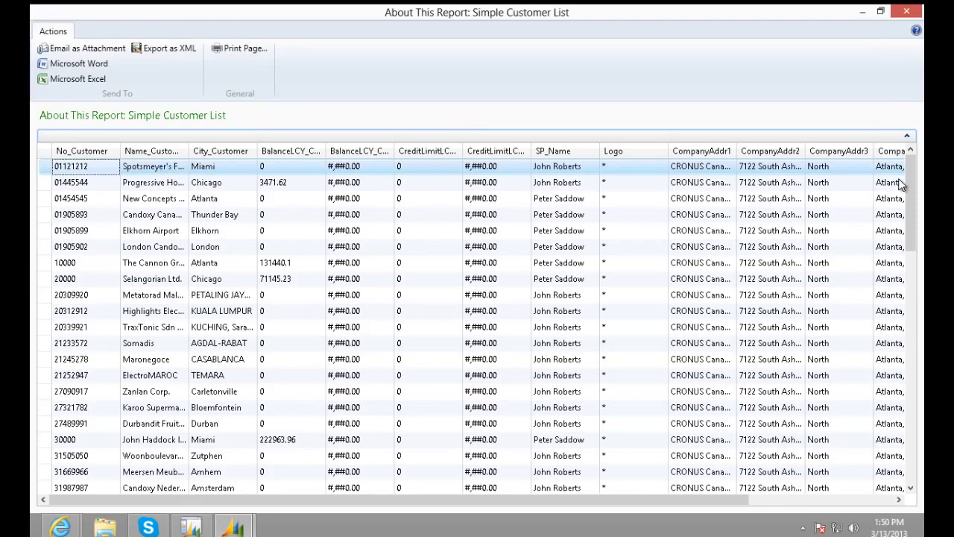
pyautogui.moveTo(911, 201); pyautogui.dragTo(912, 298)
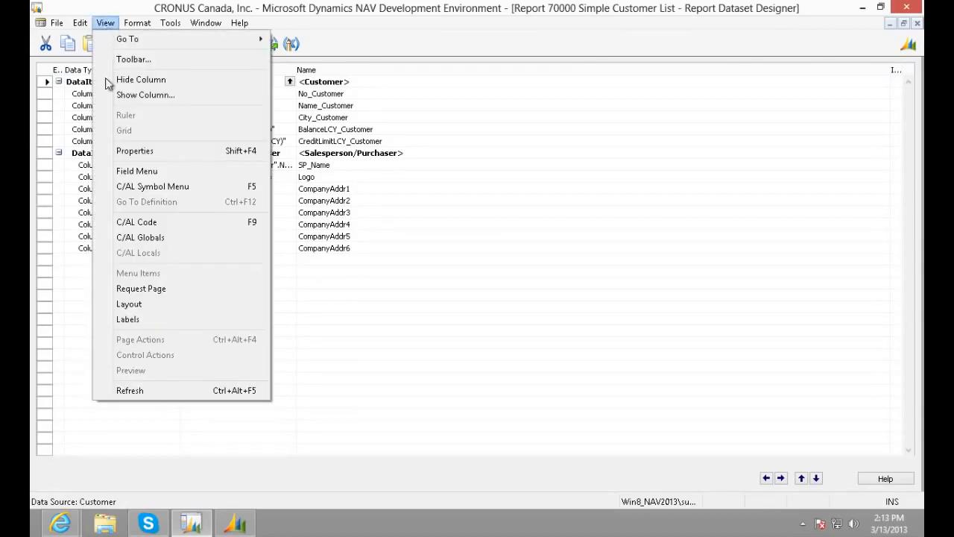
# Step: Open the report's layout in Visual Studio and add a page header and a page footer
pyautogui.click(122, 305)
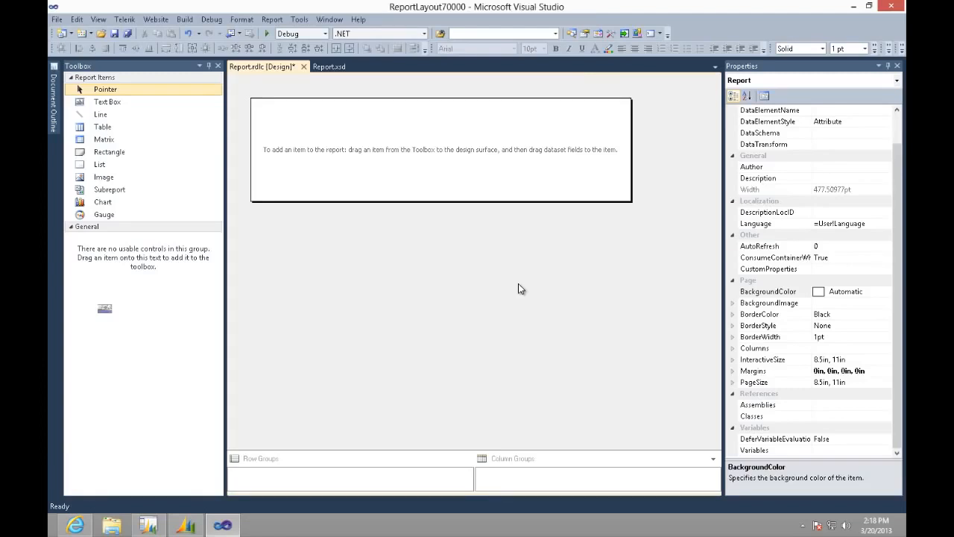
pyautogui.rightClick(519, 284)
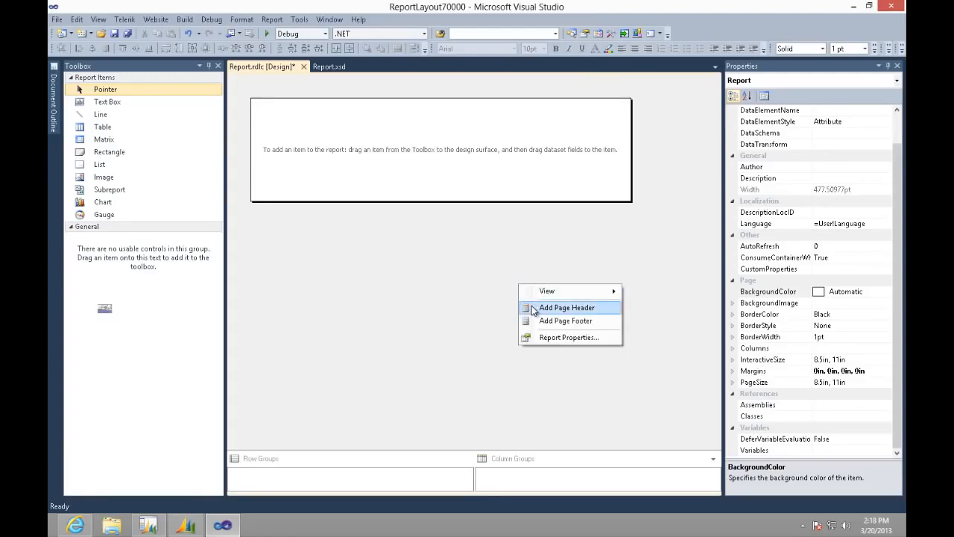
pyautogui.click(533, 308)
pyautogui.rightClick(532, 305)
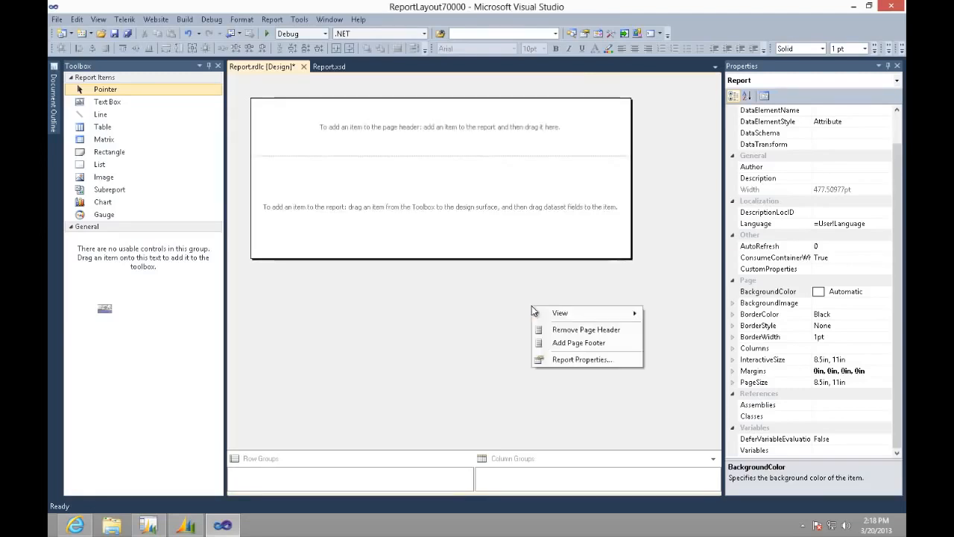
pyautogui.click(553, 346)
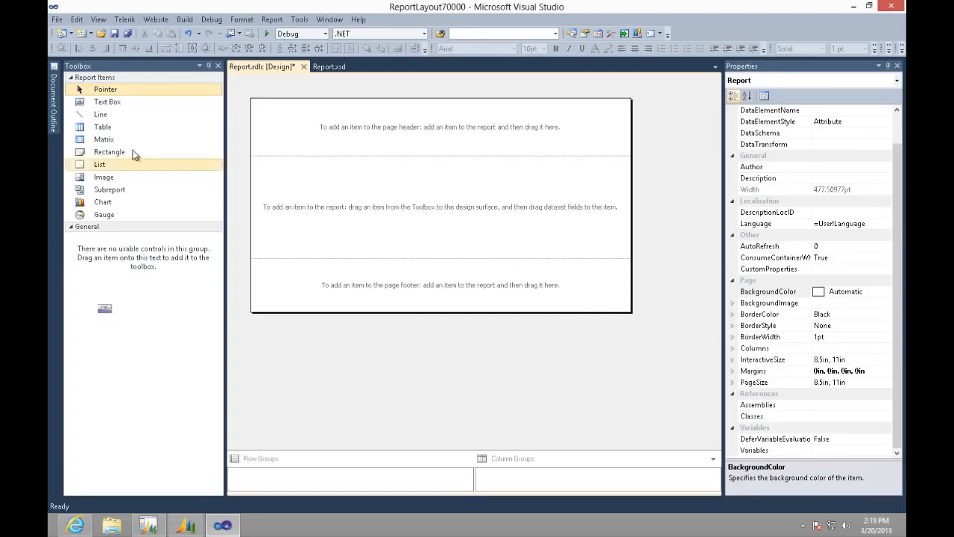
# Step: Insert a table into the report body between the page header and the page footer
pyautogui.click(105, 129)
pyautogui.moveTo(104, 130); pyautogui.dragTo(276, 192)
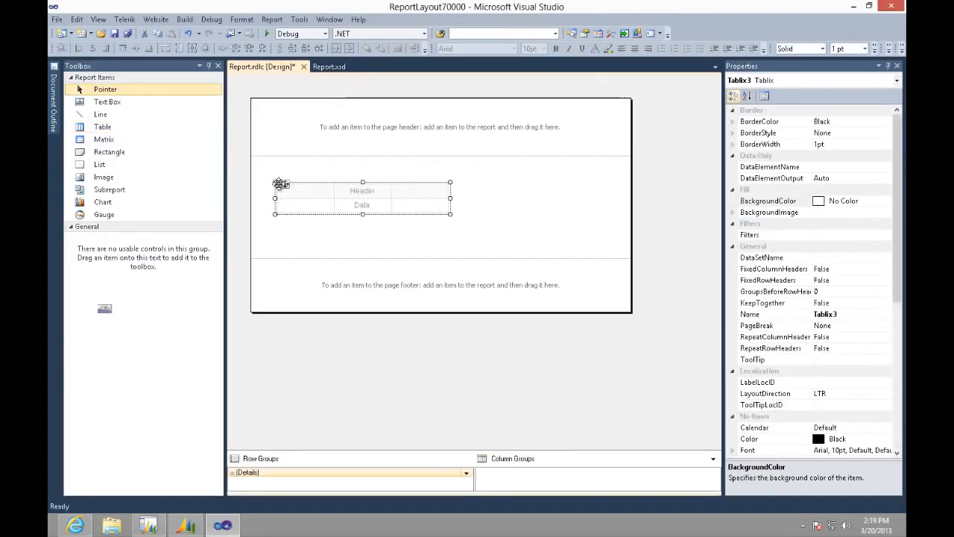
pyautogui.click(306, 194)
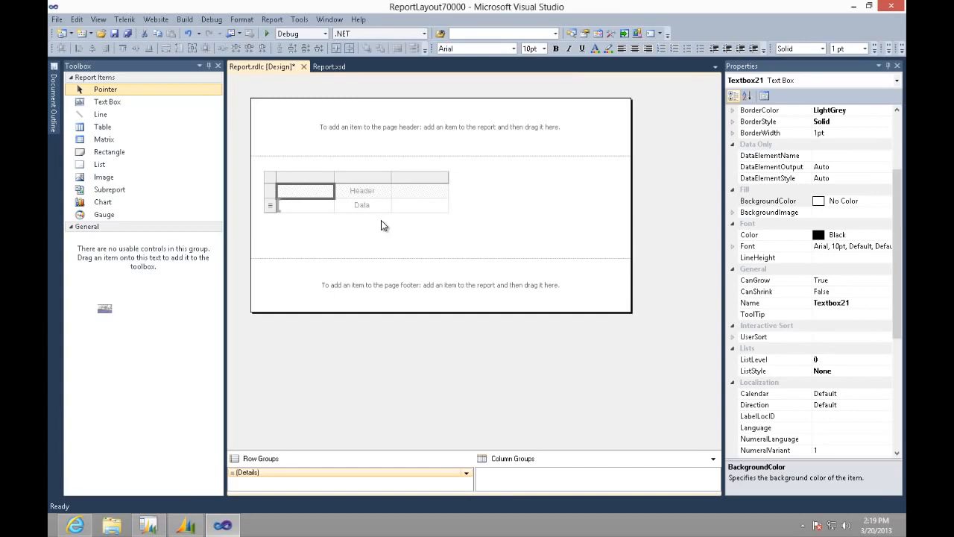
# Step: Add three more columns to the table so that it has six columns
pyautogui.rightClick(325, 173)
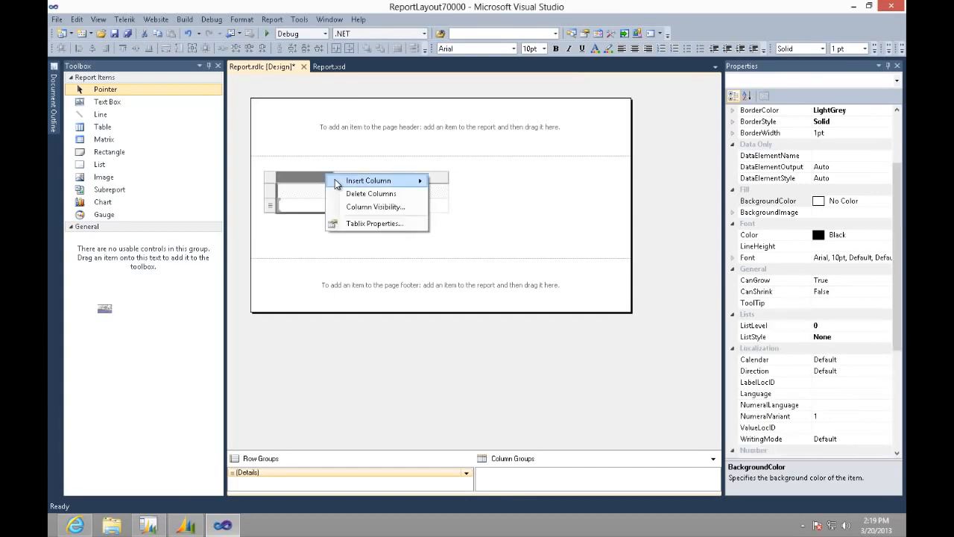
pyautogui.moveTo(335, 180)
pyautogui.click(457, 194)
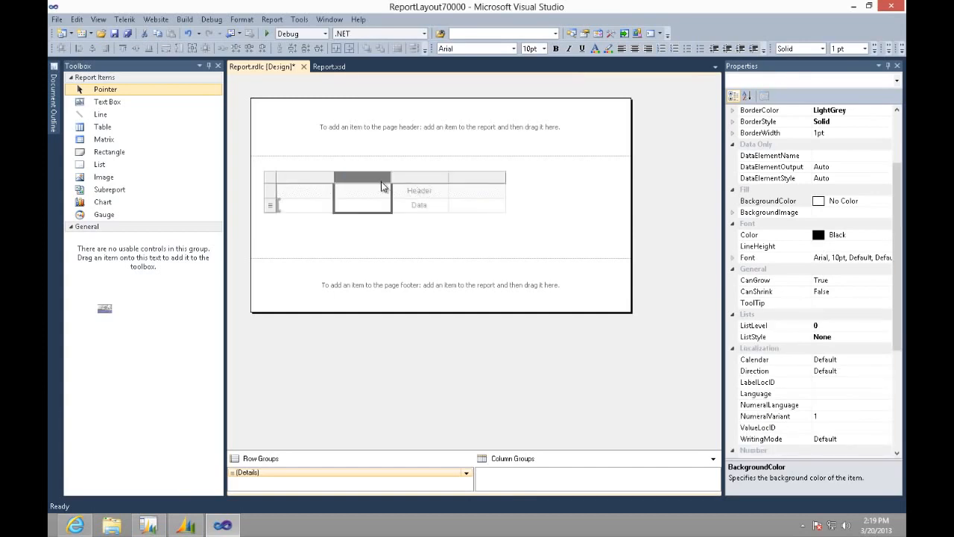
pyautogui.rightClick(373, 179)
pyautogui.moveTo(418, 181)
pyautogui.click(493, 181)
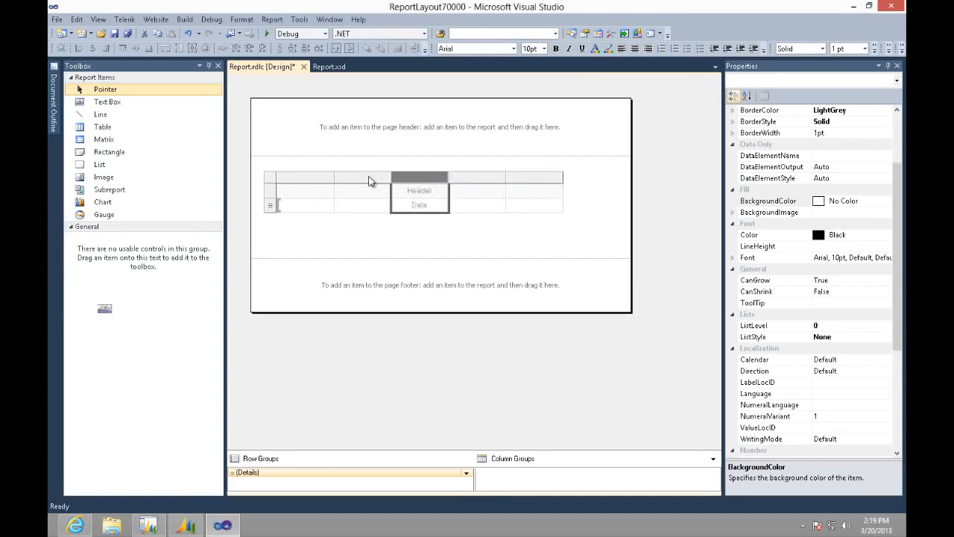
pyautogui.rightClick(366, 179)
pyautogui.click(494, 183)
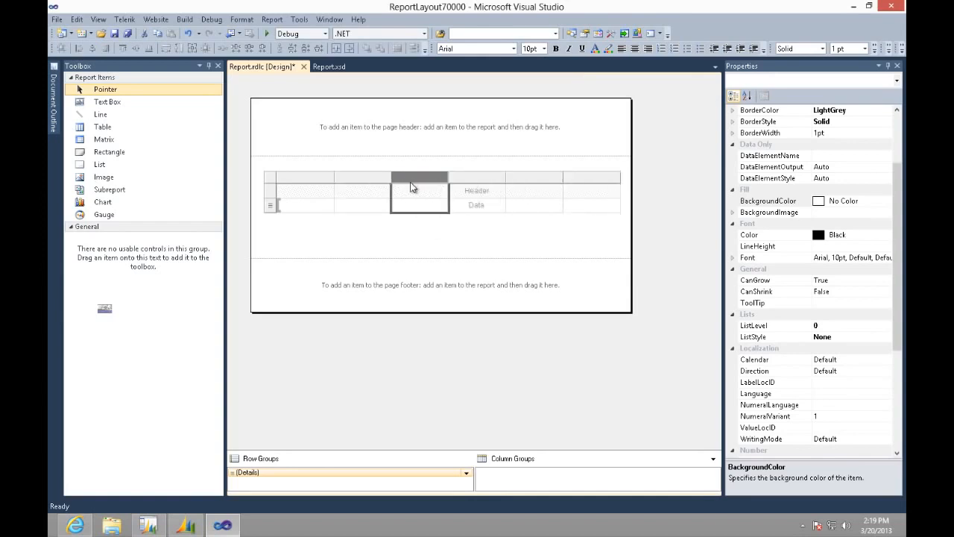
# Step: Assign No_Customer, Name_Customer and City_Customer to the first three data cells of the table
pyautogui.click(329, 205)
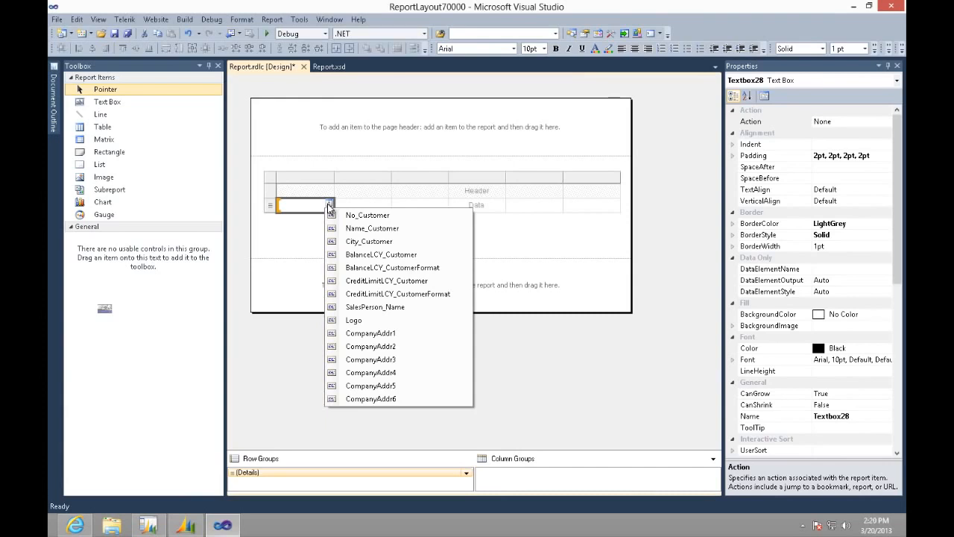
pyautogui.click(368, 215)
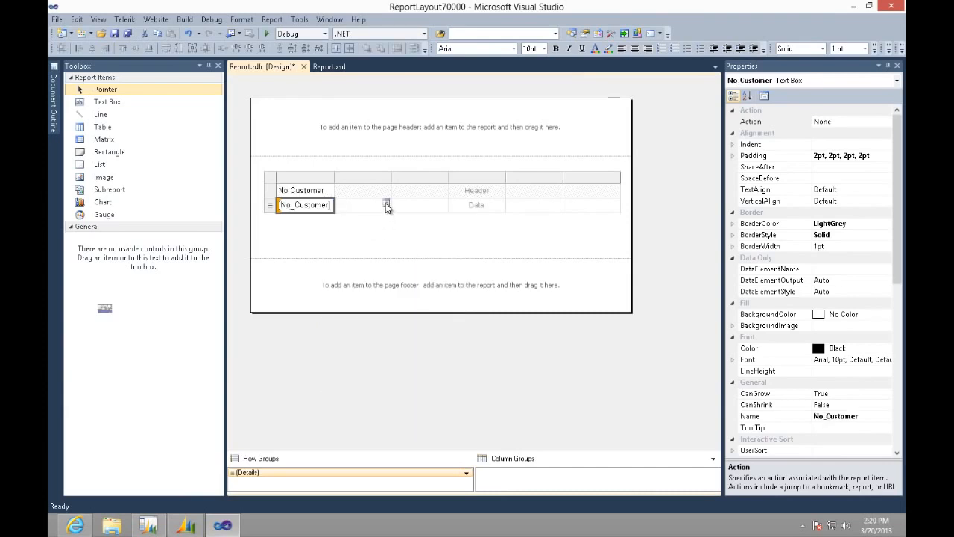
pyautogui.click(386, 203)
pyautogui.click(417, 228)
pyautogui.click(444, 205)
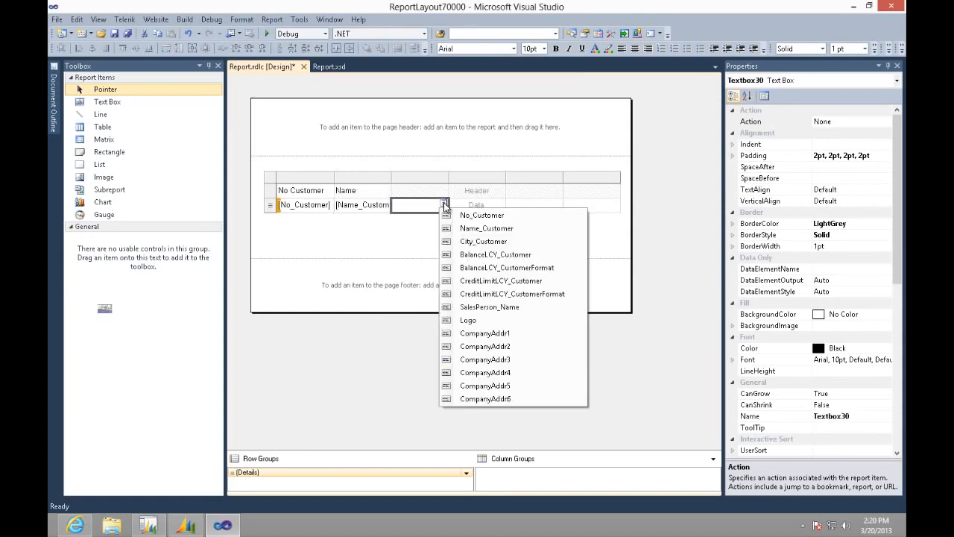
pyautogui.click(466, 241)
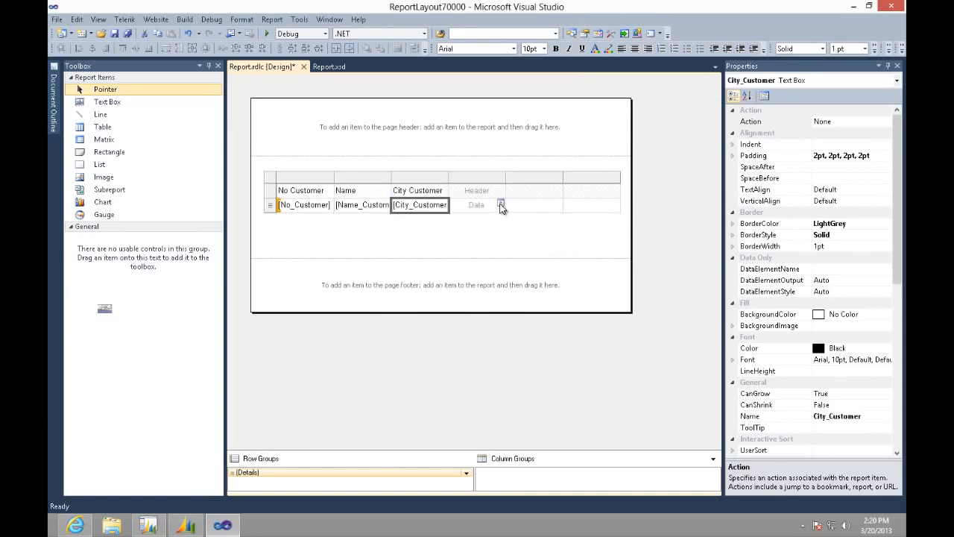
# Step: Assign SalesPerson_Name, BalanceLCY_Customer and CreditLimitLCY_Customer to the last three data cells of the table
pyautogui.click(501, 204)
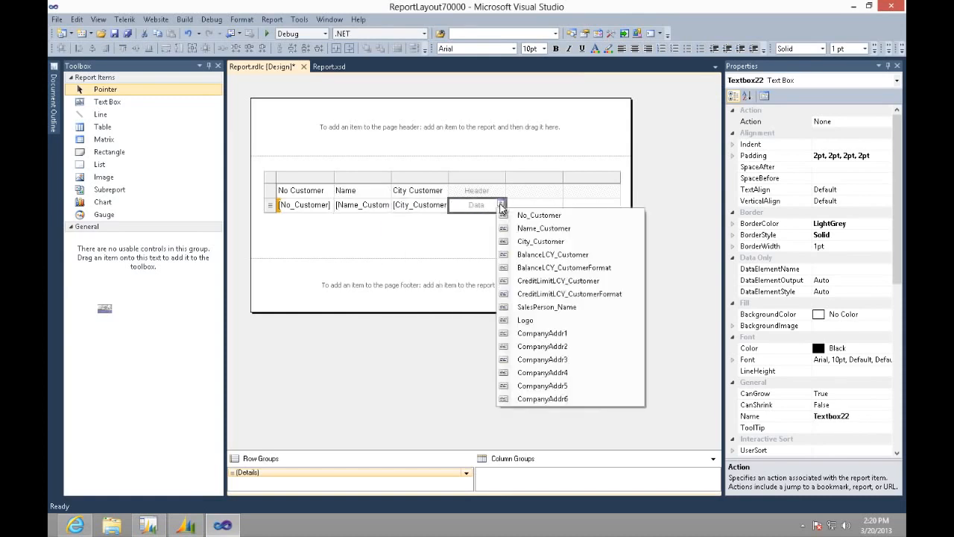
pyautogui.click(535, 307)
pyautogui.click(559, 205)
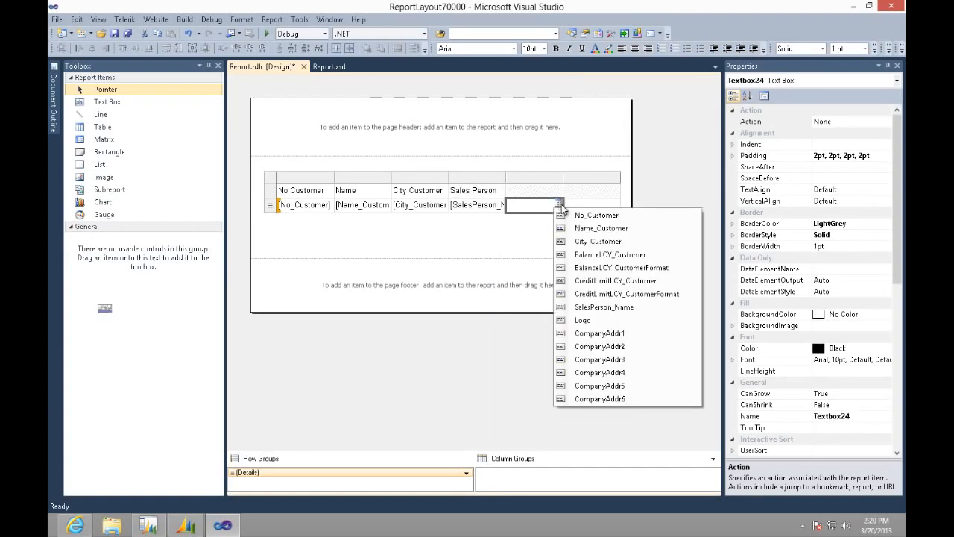
pyautogui.click(581, 255)
pyautogui.click(614, 204)
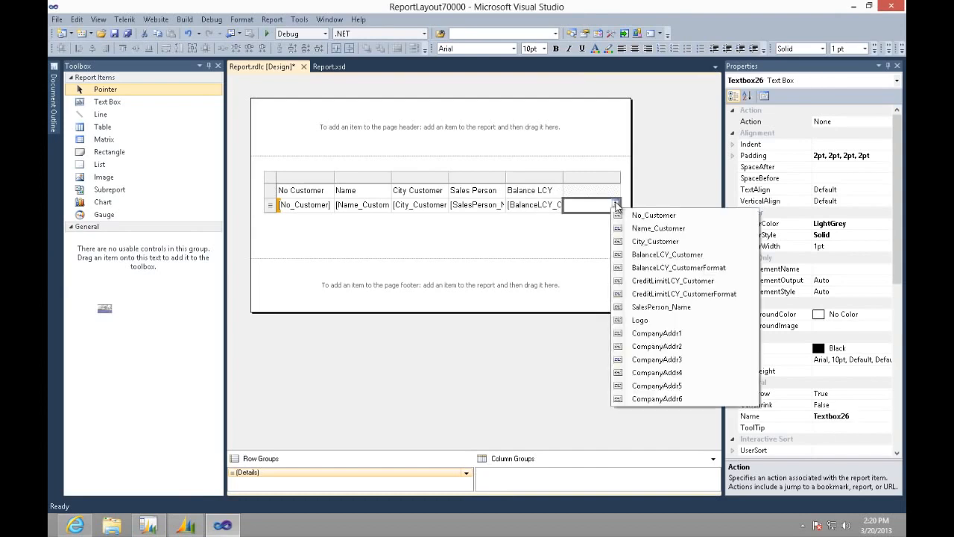
pyautogui.click(643, 281)
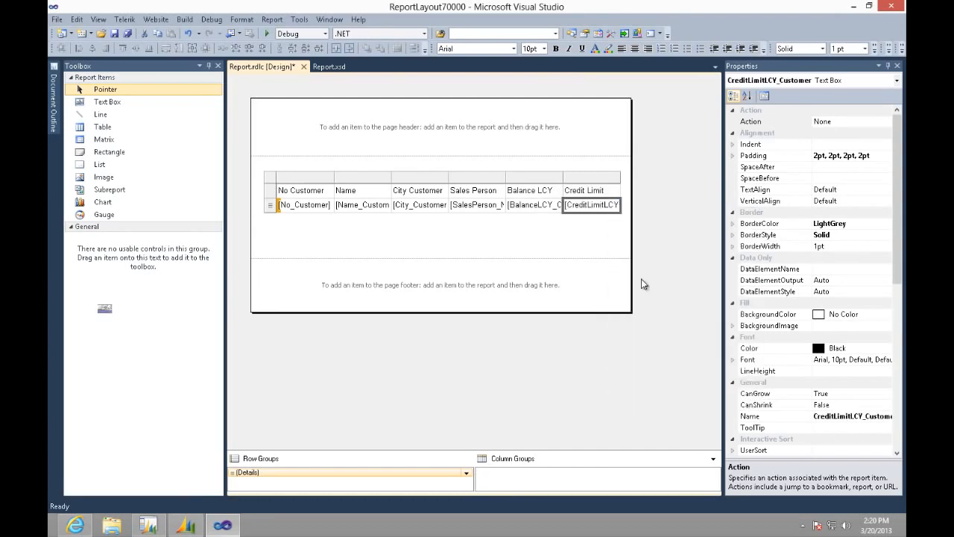
# Step: Make the text of the table's whole header row bold
pyautogui.doubleClick(307, 191)
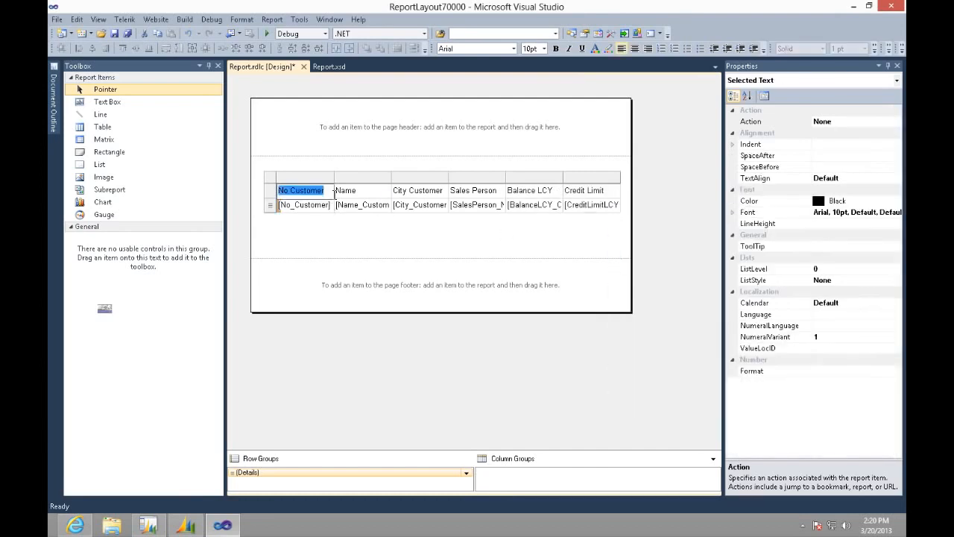
pyautogui.click(273, 196)
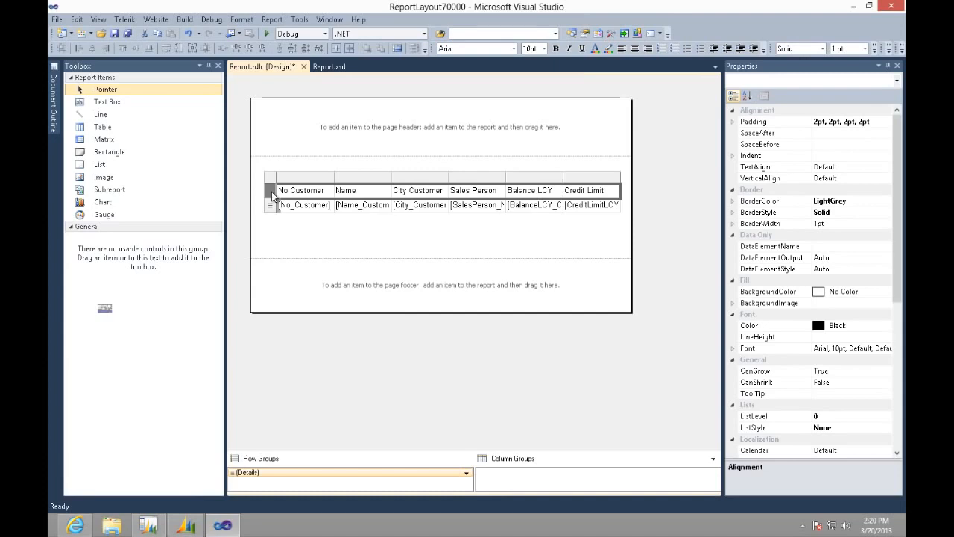
pyautogui.click(556, 51)
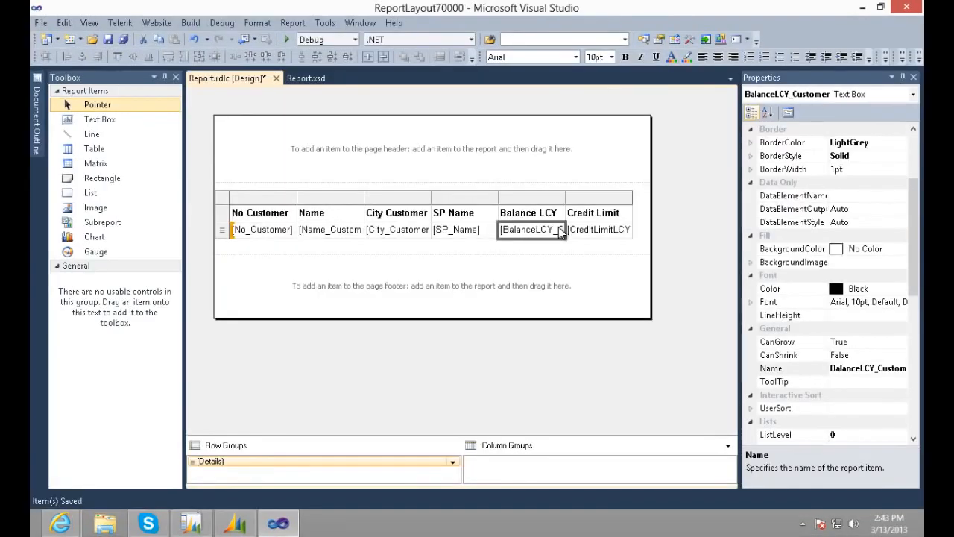
# Step: Give the BalanceLCY_Customer data cell a custom number format with the expression =Fields!BalanceLCY_CustomerFormat.Value
pyautogui.click(560, 230)
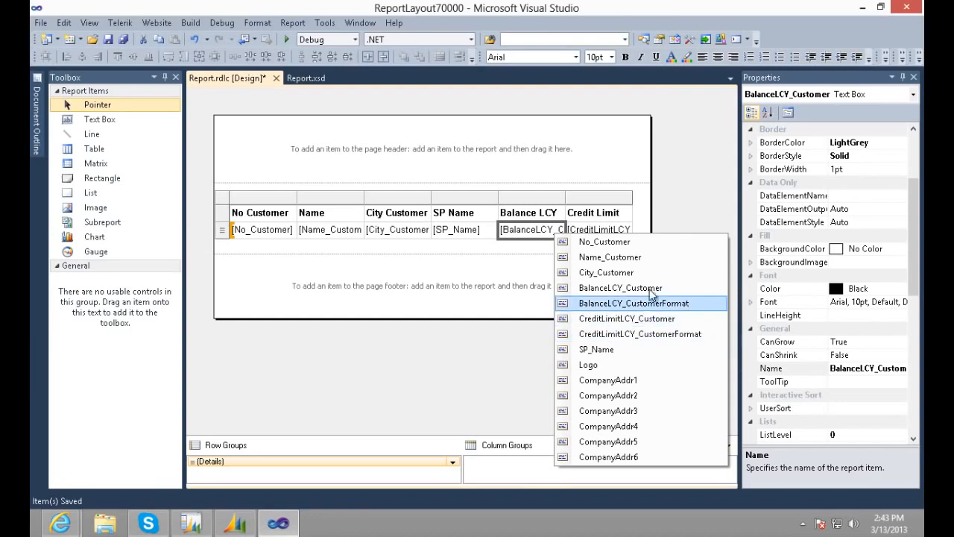
pyautogui.rightClick(537, 234)
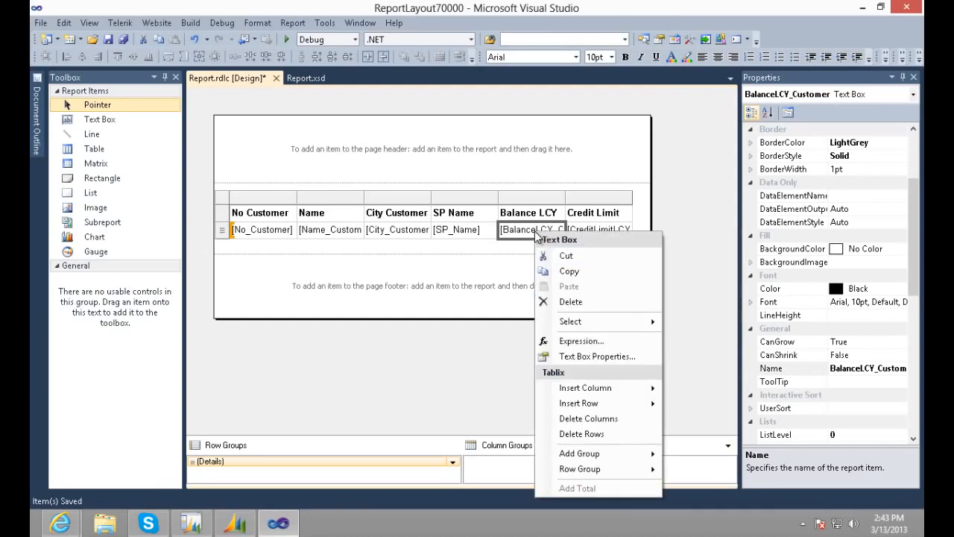
pyautogui.click(608, 357)
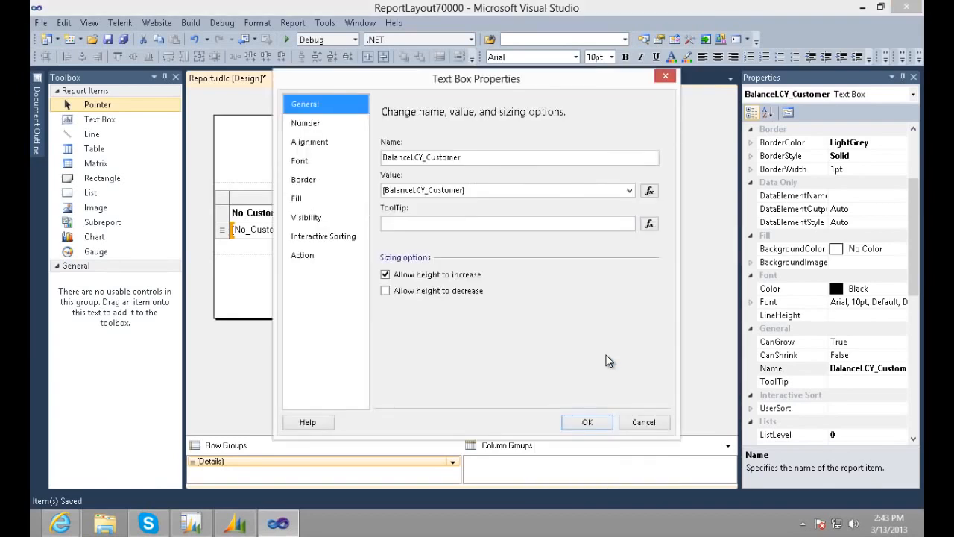
pyautogui.click(305, 126)
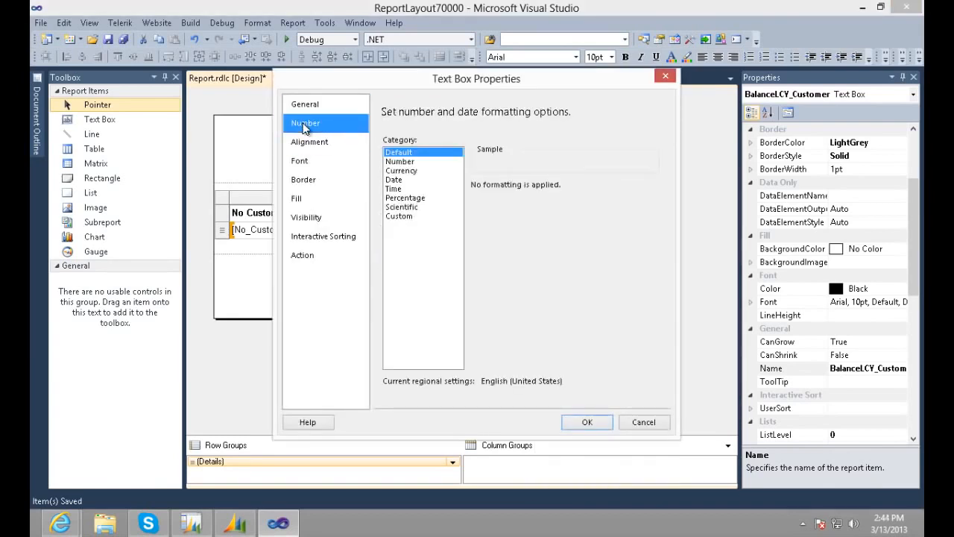
pyautogui.click(404, 220)
pyautogui.click(525, 194)
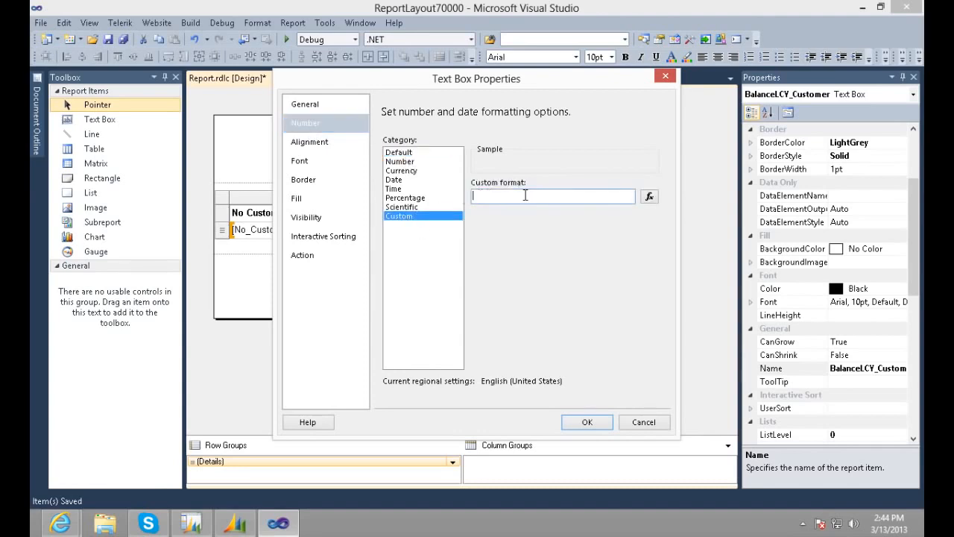
pyautogui.click(648, 196)
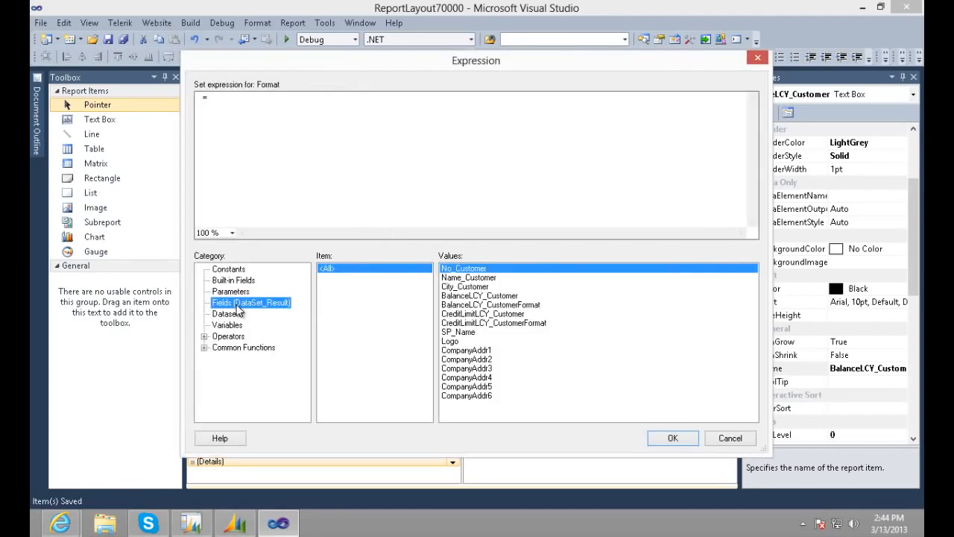
pyautogui.doubleClick(464, 306)
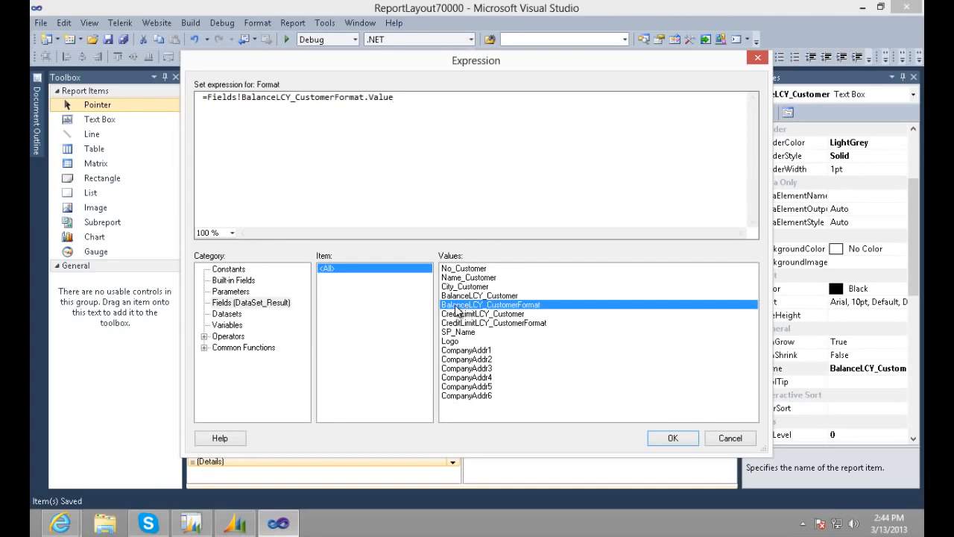
pyautogui.click(675, 439)
pyautogui.click(603, 422)
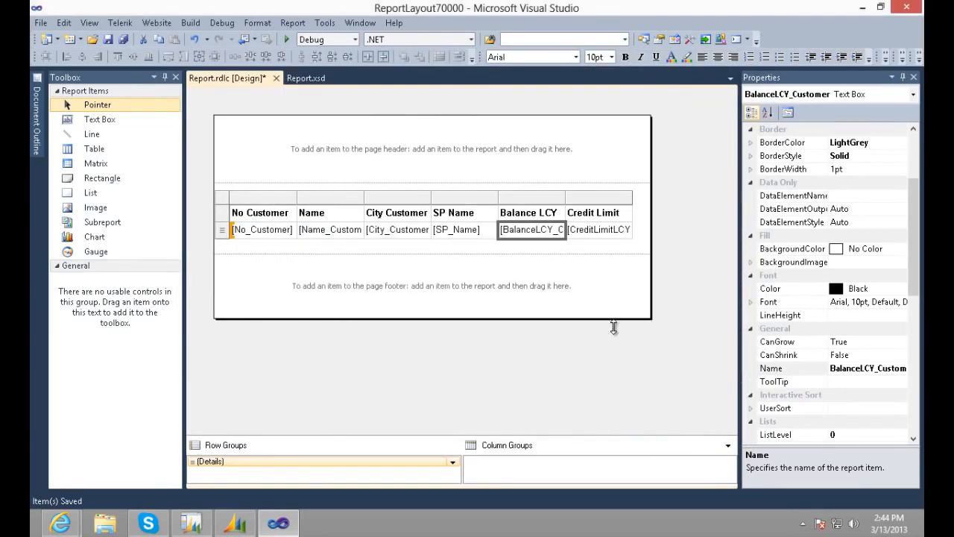
# Step: Give the CreditLimitLCY_Customer data cell a custom number format with the expression =Fields!CreditLimitLCY_CustomerFormat.Value
pyautogui.rightClick(606, 231)
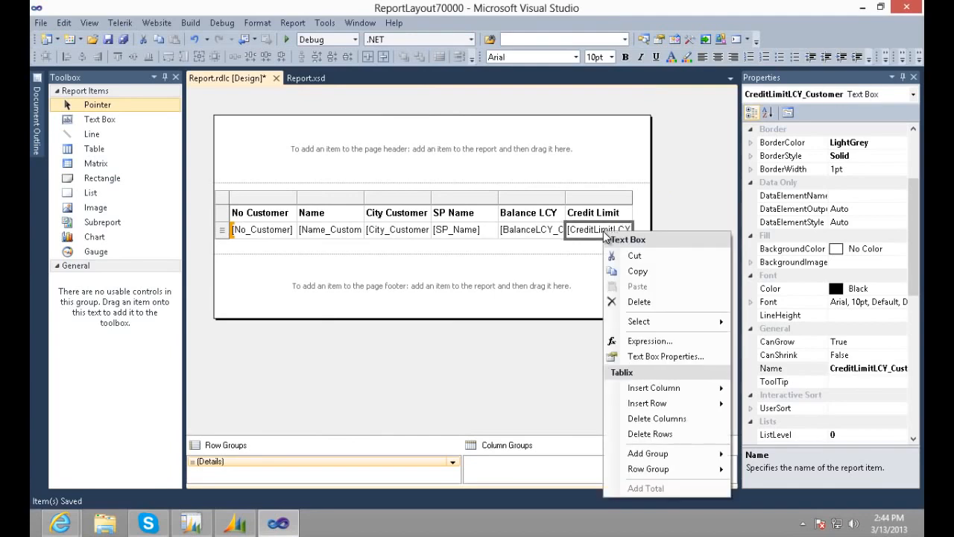
pyautogui.click(645, 358)
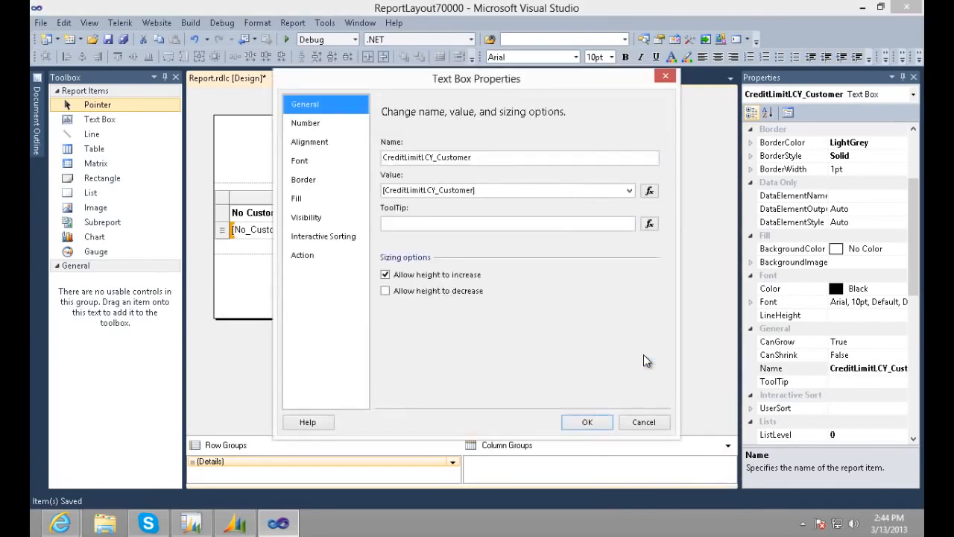
pyautogui.click(335, 124)
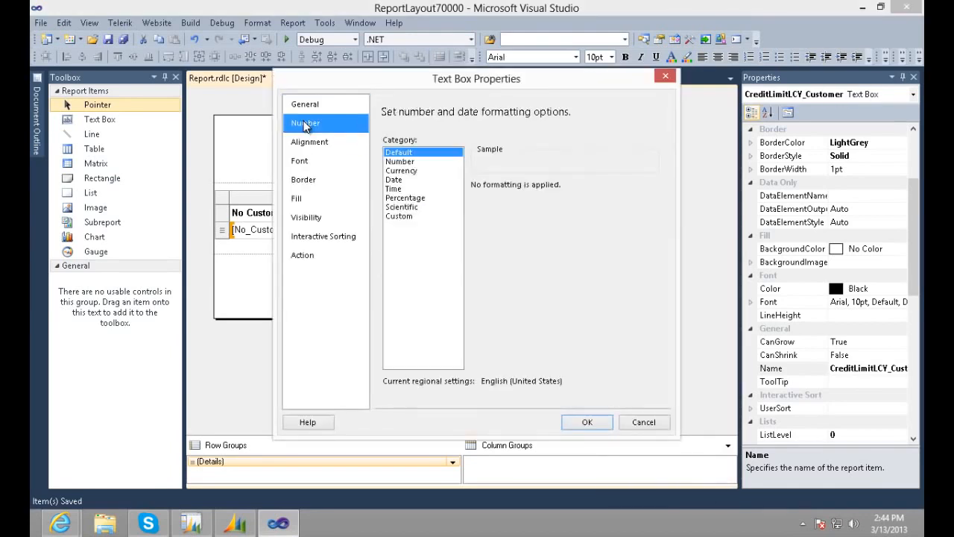
pyautogui.click(406, 217)
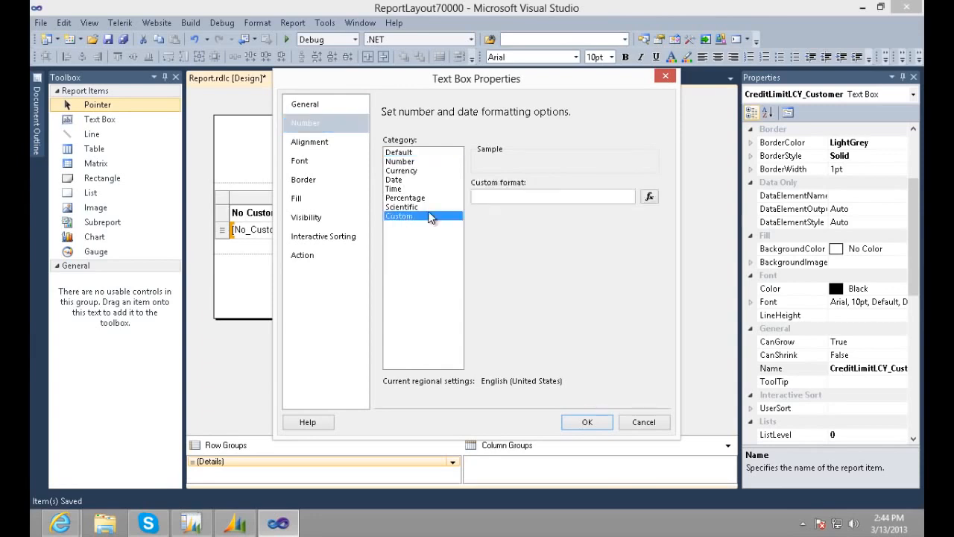
pyautogui.click(650, 197)
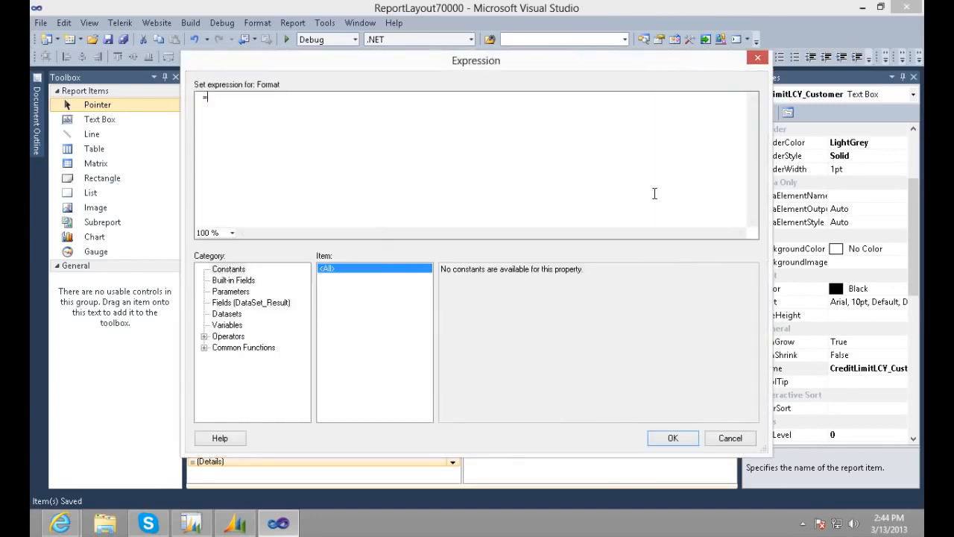
pyautogui.click(240, 303)
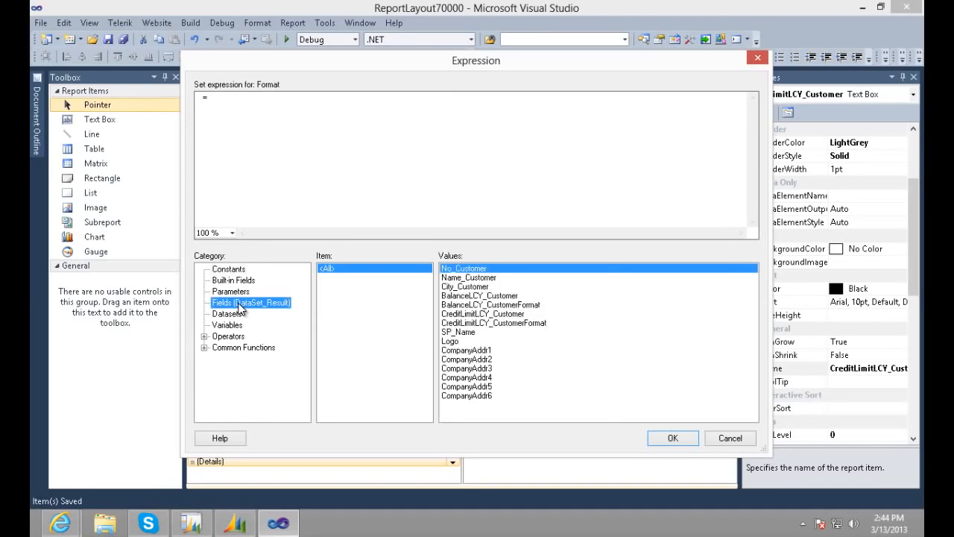
pyautogui.doubleClick(478, 325)
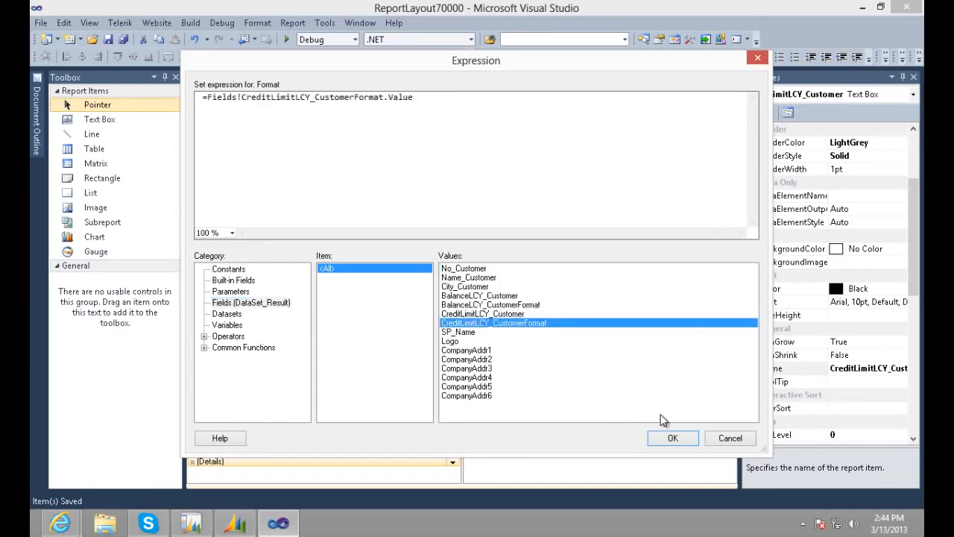
pyautogui.click(673, 438)
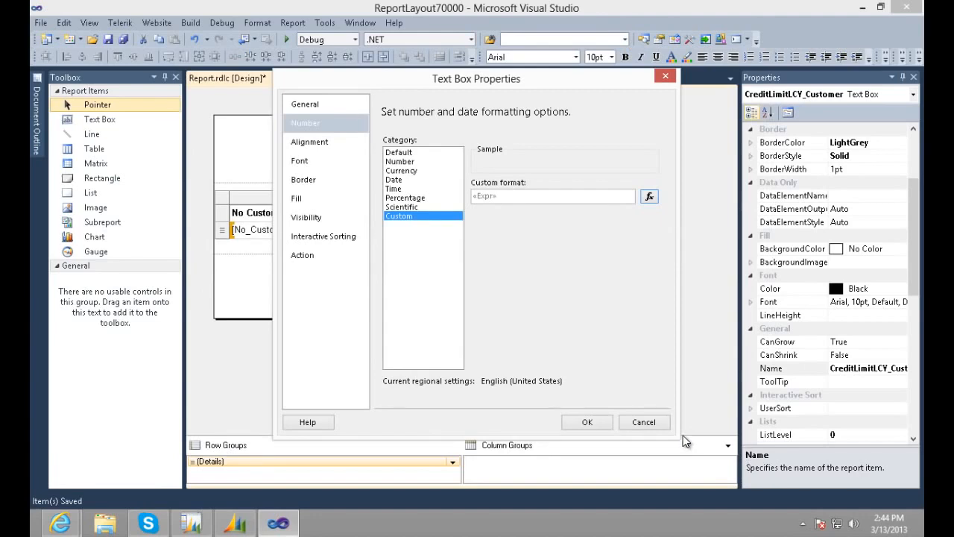
pyautogui.click(597, 421)
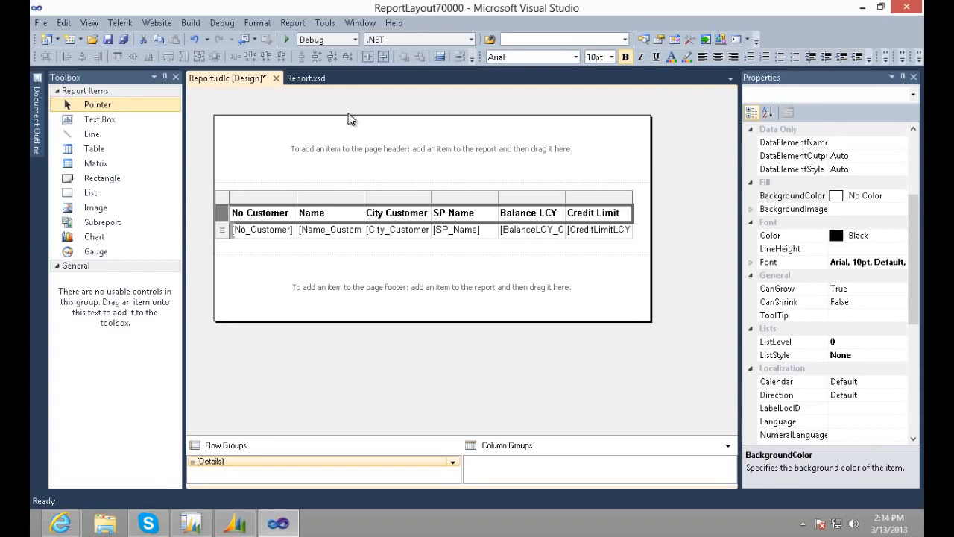
# Step: Insert an image near the left end of the page header and set its image source to Database
pyautogui.click(79, 209)
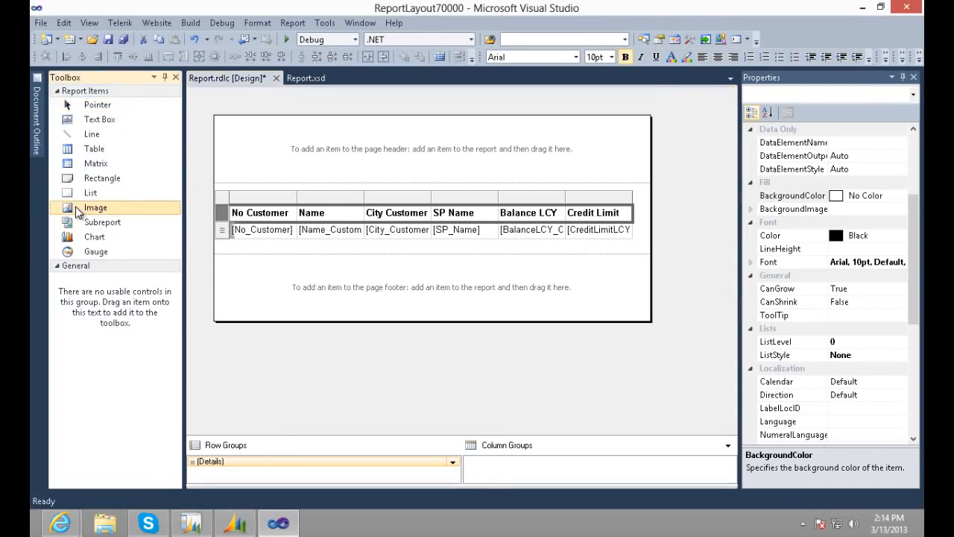
pyautogui.moveTo(79, 212); pyautogui.dragTo(253, 153)
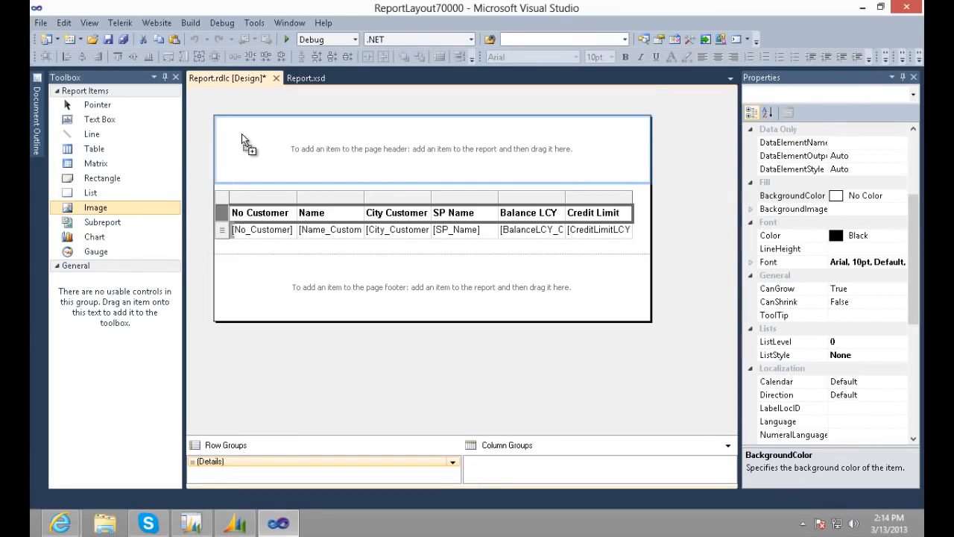
pyautogui.moveTo(241, 133); pyautogui.dragTo(242, 134)
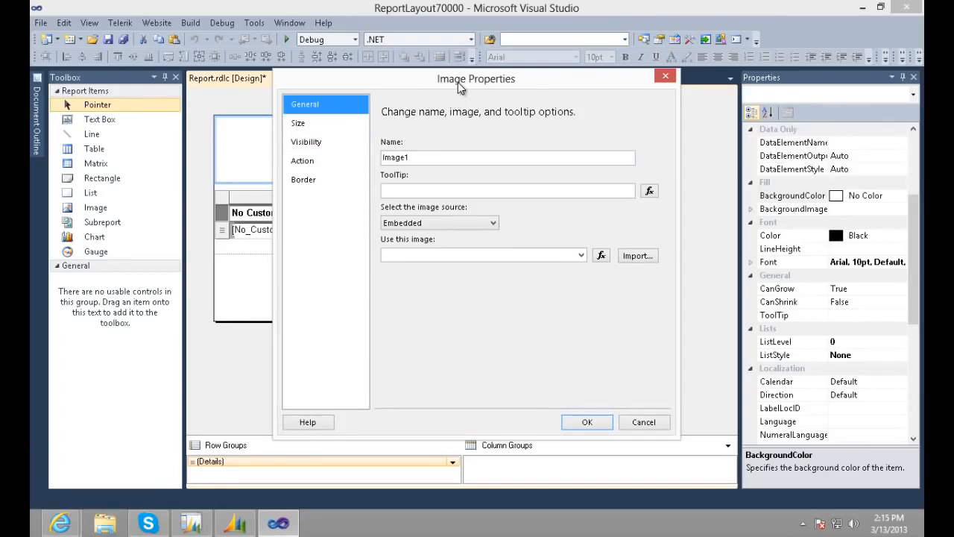
pyautogui.click(436, 190)
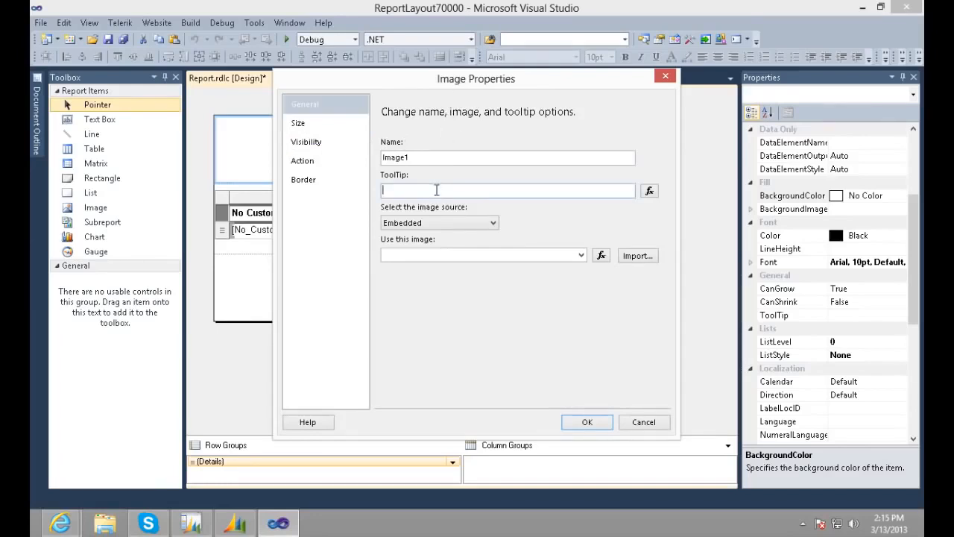
pyautogui.click(492, 225)
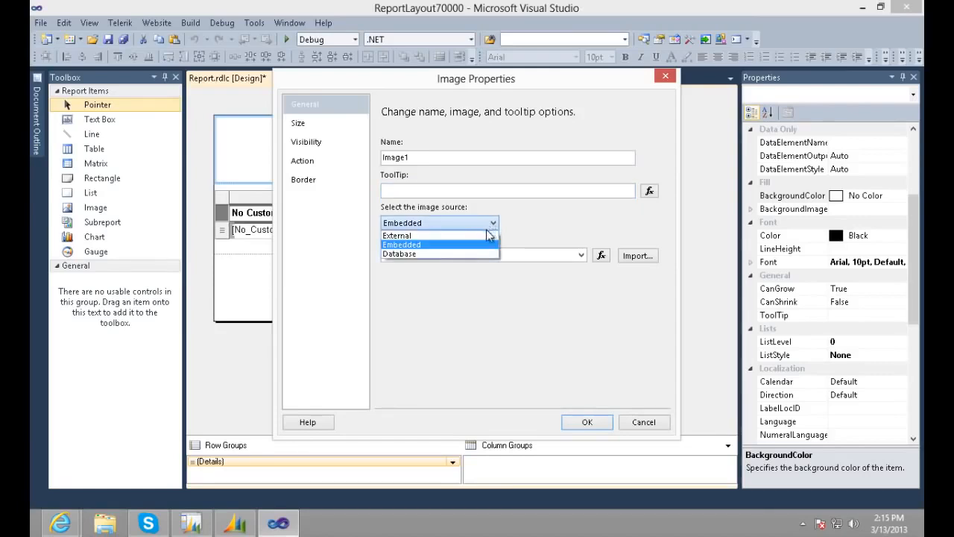
pyautogui.click(474, 254)
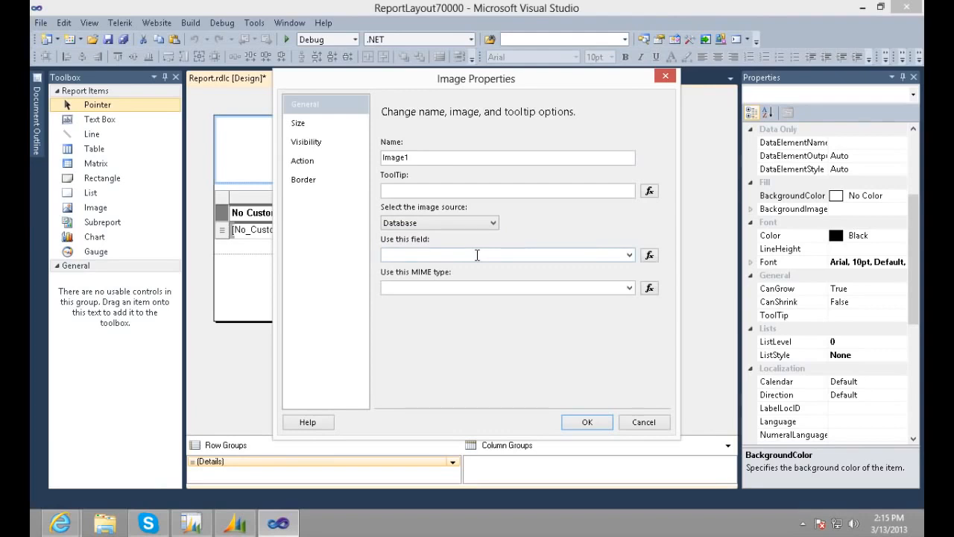
# Step: Bind the image to =First(Fields!Logo.Value, "DataSet_Result") with MIME type image/bmp
pyautogui.click(629, 255)
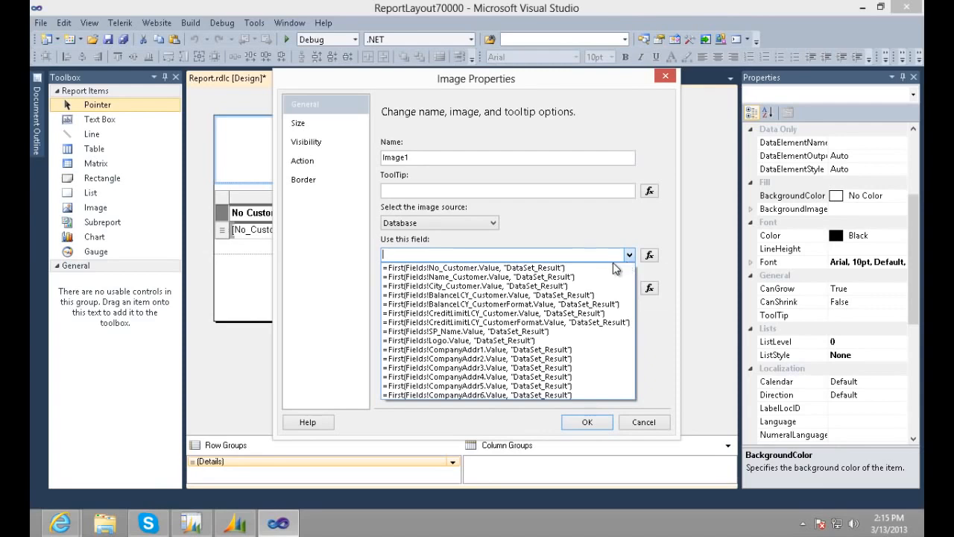
pyautogui.click(559, 343)
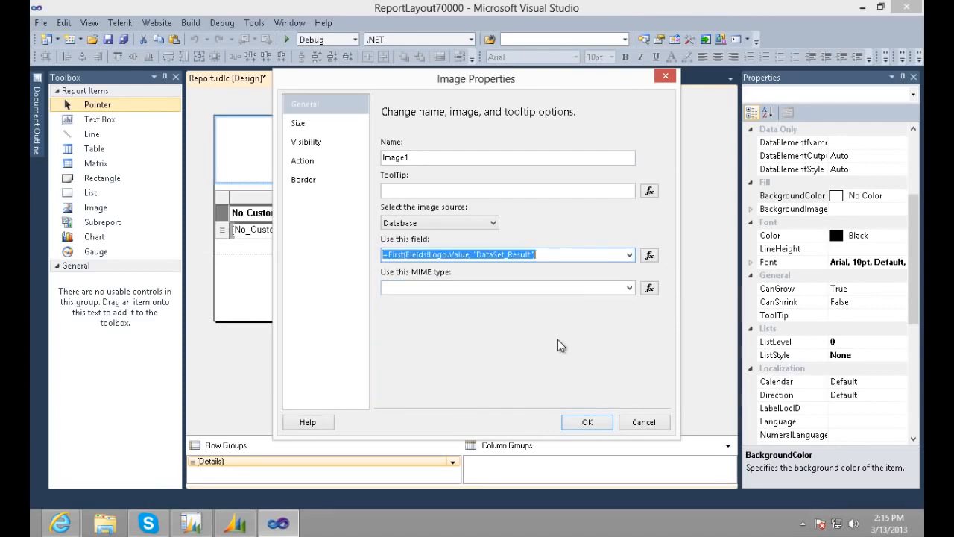
pyautogui.click(629, 289)
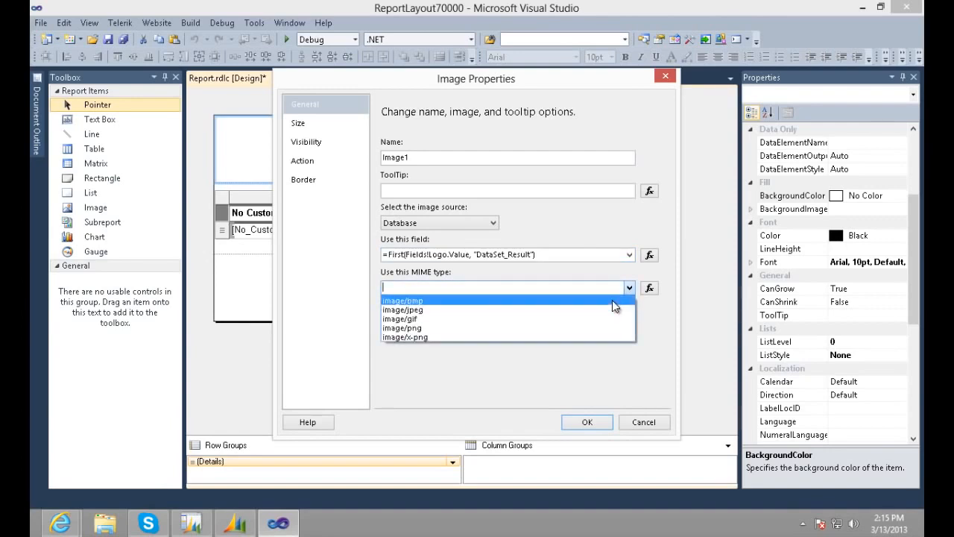
pyautogui.click(612, 300)
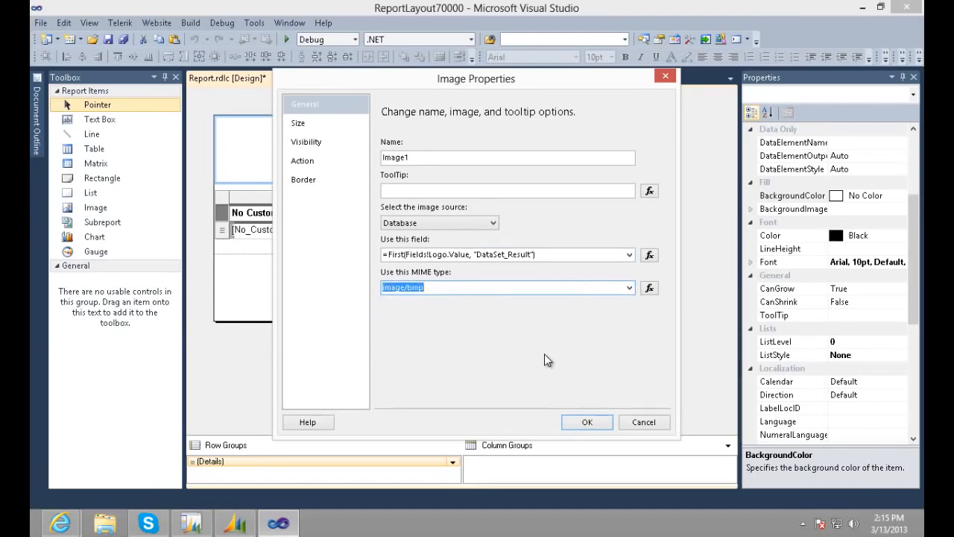
pyautogui.click(589, 423)
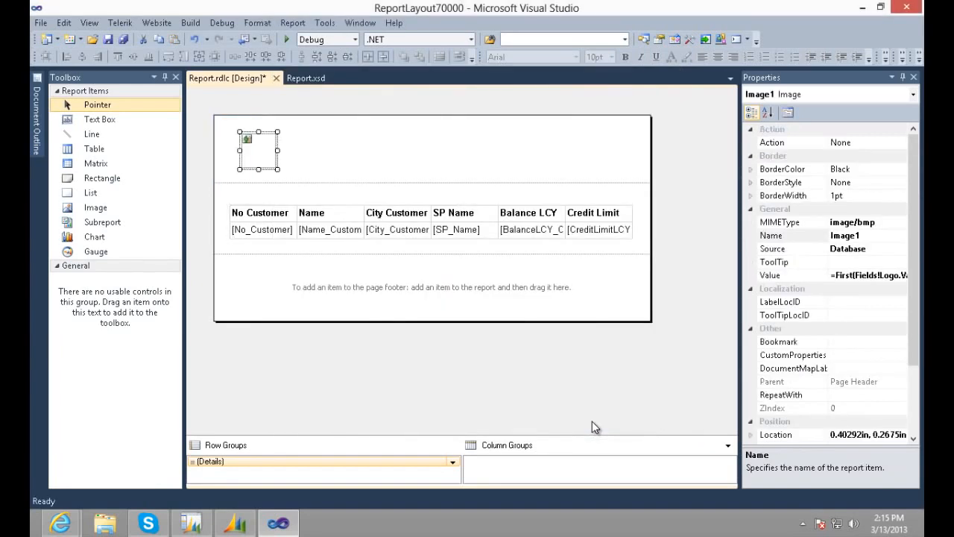
# Step: Enlarge the logo image, moving its upper-left corner to about 0.23in, 0.10in and widening it to nearly the end of the Name column
pyautogui.moveTo(240, 132); pyautogui.dragTo(228, 121)
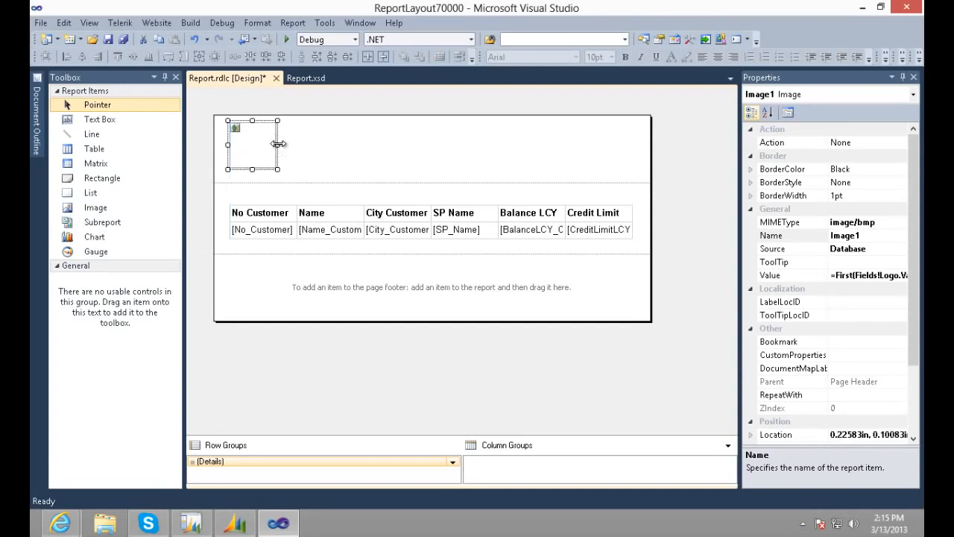
pyautogui.moveTo(278, 145); pyautogui.dragTo(358, 145)
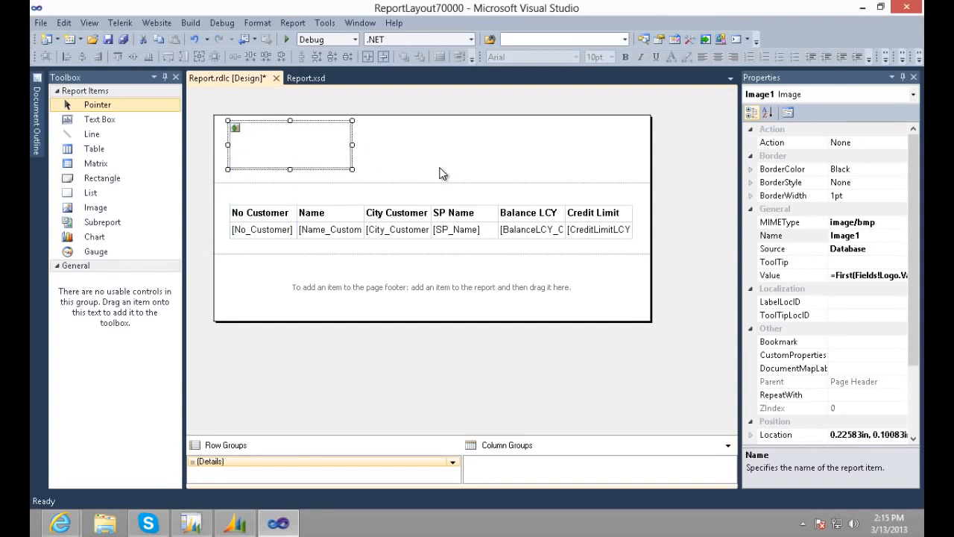
pyautogui.click(425, 152)
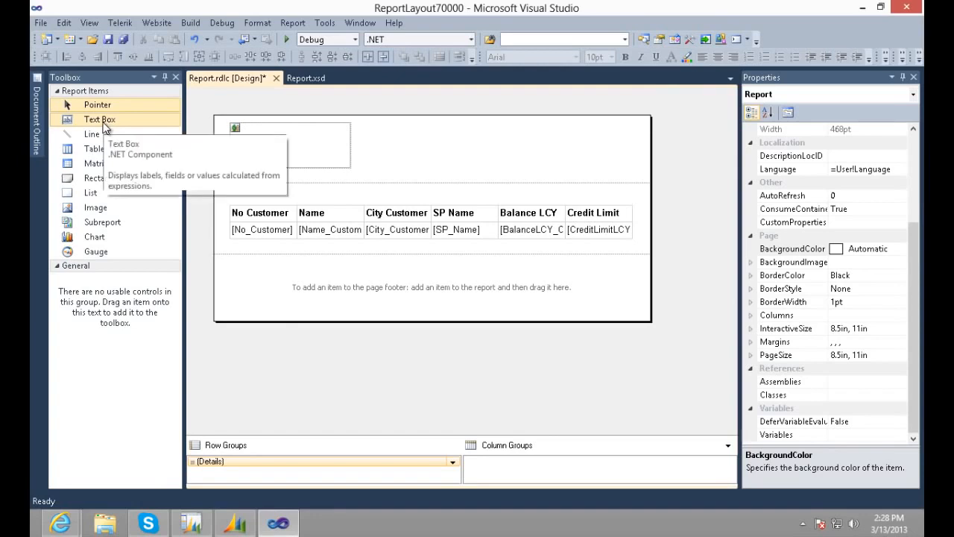
# Step: Add a text box in the right part of the page header and paste the prepared company address expression as its value
pyautogui.moveTo(102, 126); pyautogui.dragTo(534, 134)
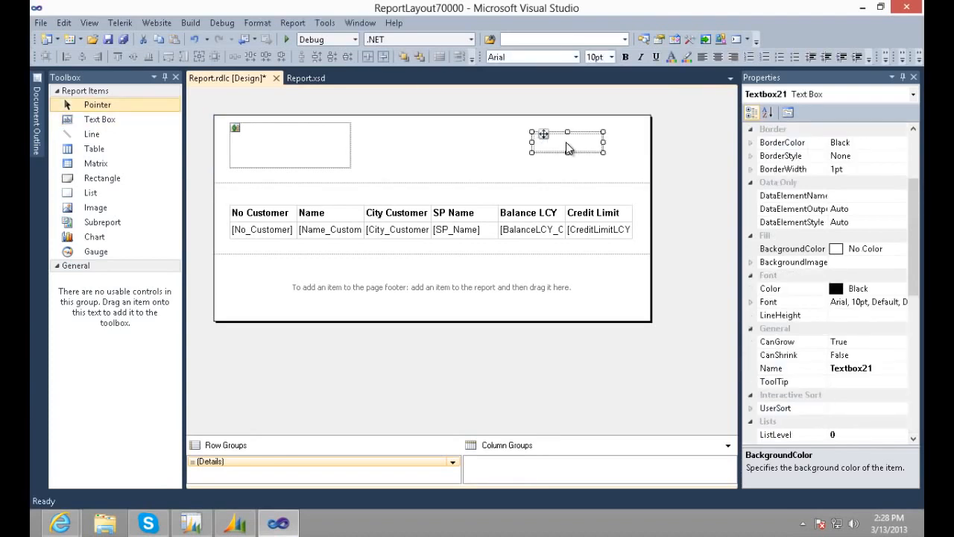
pyautogui.rightClick(566, 143)
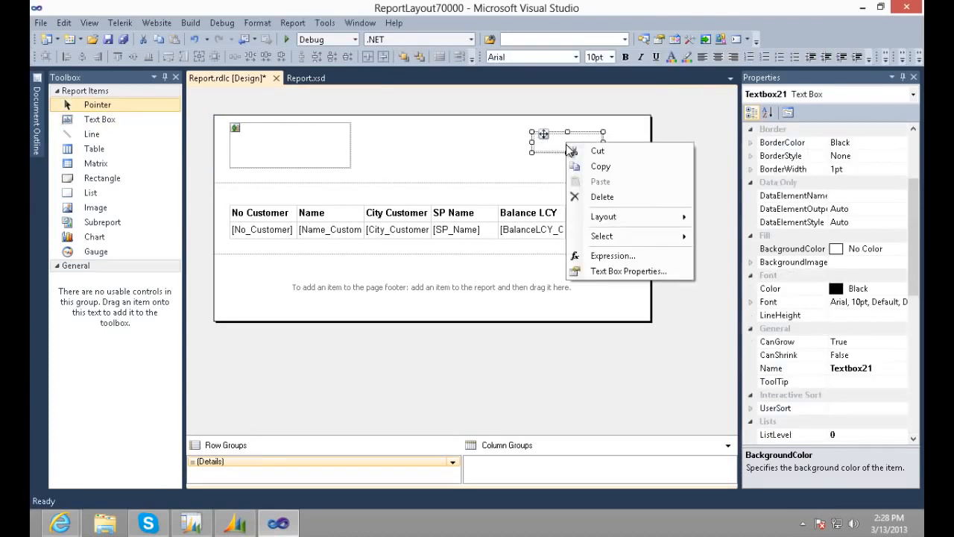
pyautogui.click(589, 257)
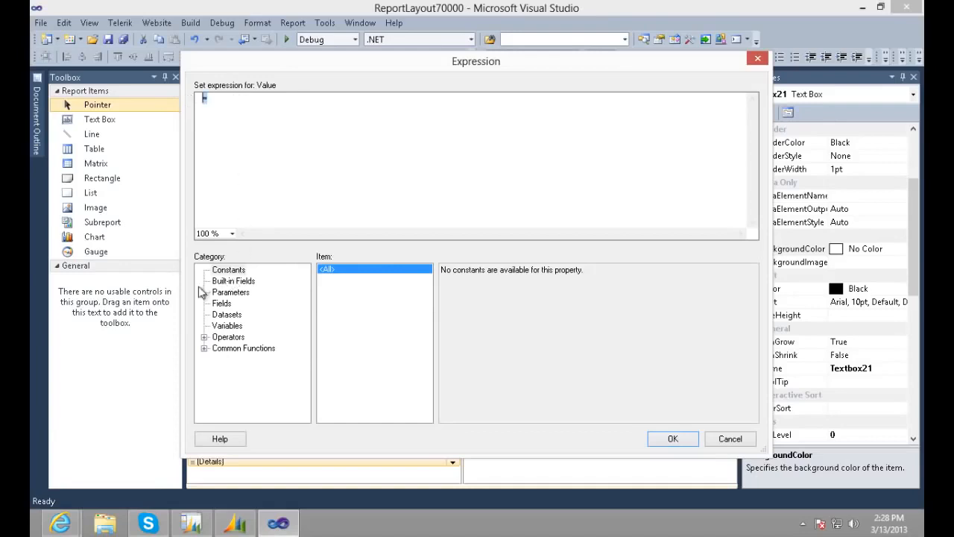
pyautogui.click(227, 314)
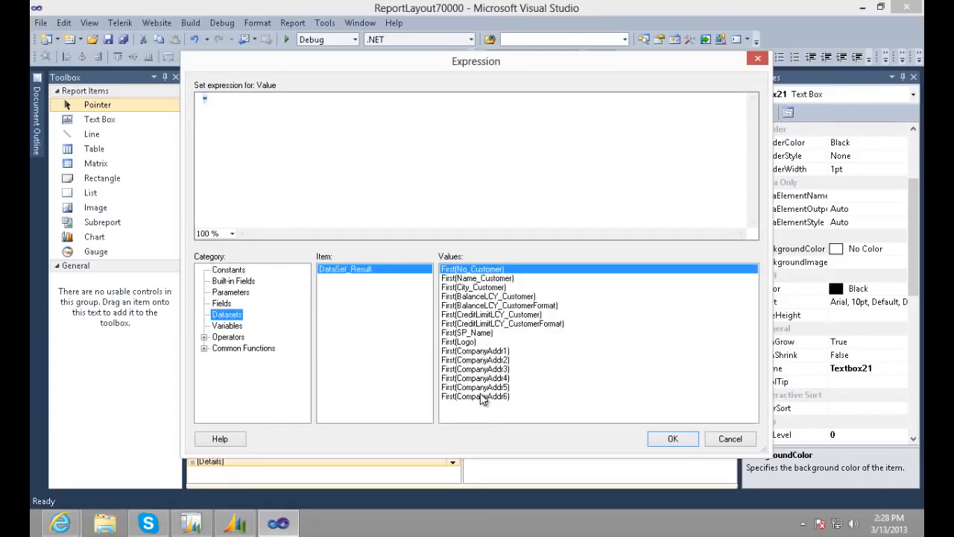
pyautogui.click(474, 351)
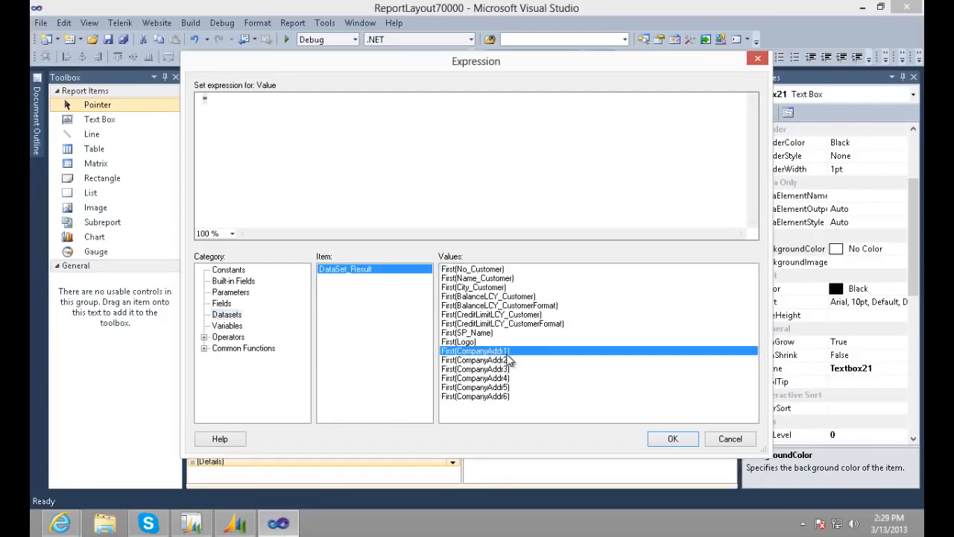
pyautogui.click(501, 397)
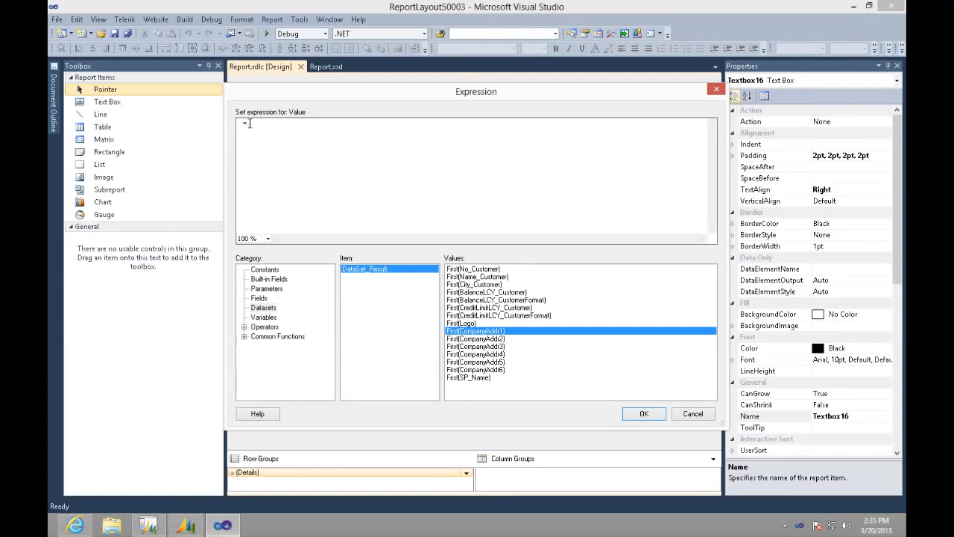
pyautogui.rightClick(243, 125)
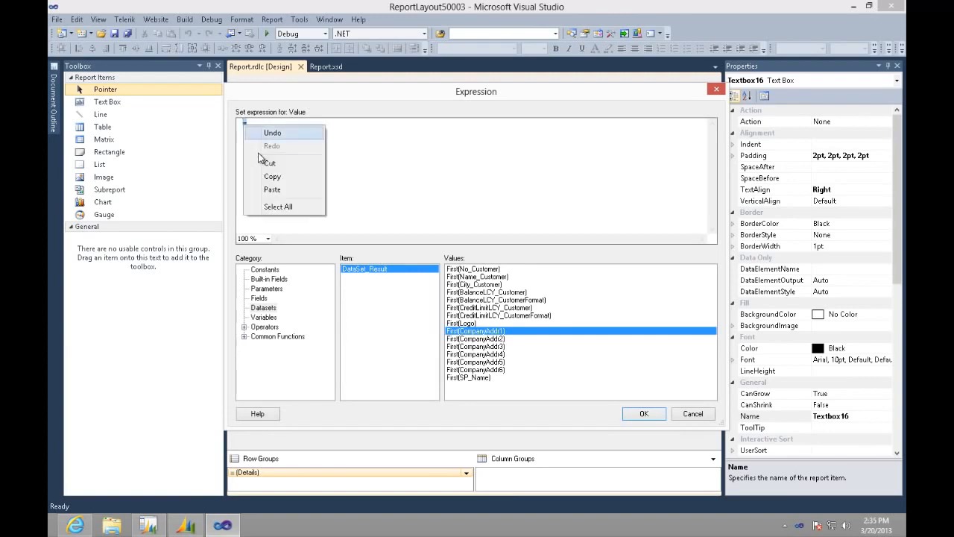
pyautogui.click(272, 189)
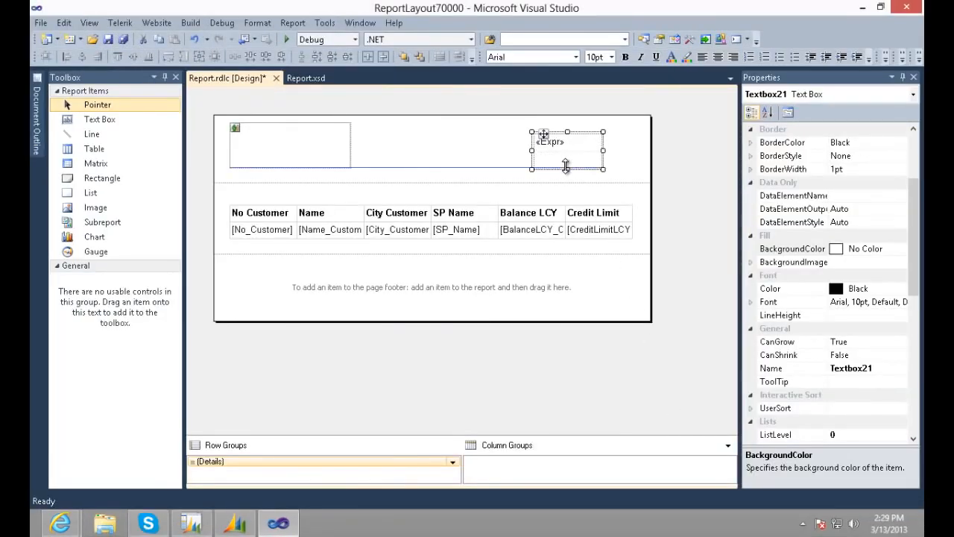
# Step: Enlarge the header's expression text box so it spans the Balance LCY and Credit Limit columns and matches the logo's height
pyautogui.moveTo(532, 150); pyautogui.dragTo(554, 121)
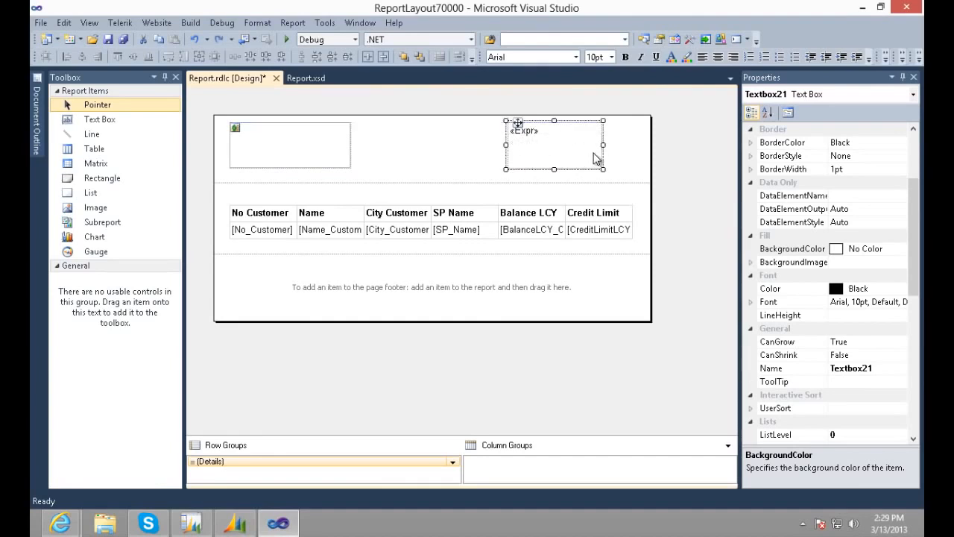
pyautogui.moveTo(603, 144); pyautogui.dragTo(634, 147)
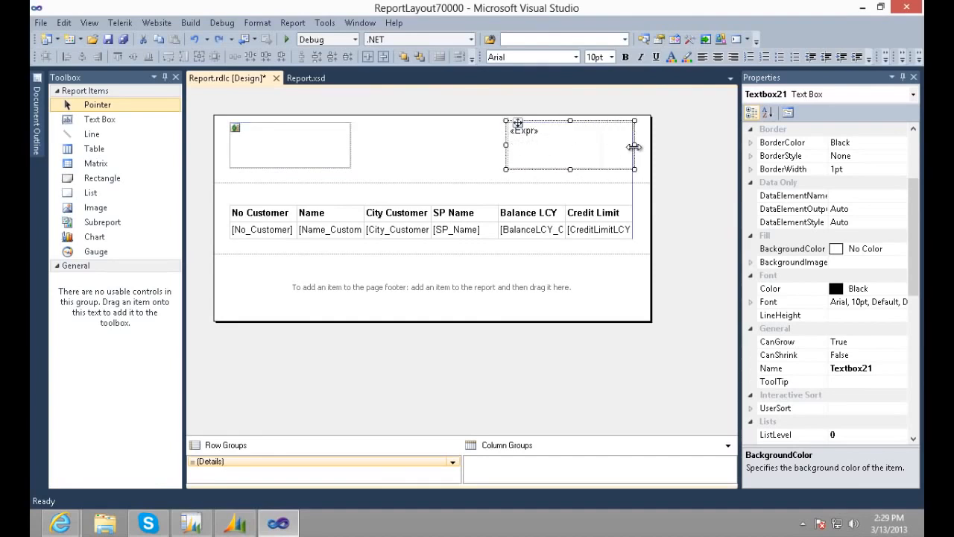
pyautogui.moveTo(506, 145); pyautogui.dragTo(497, 144)
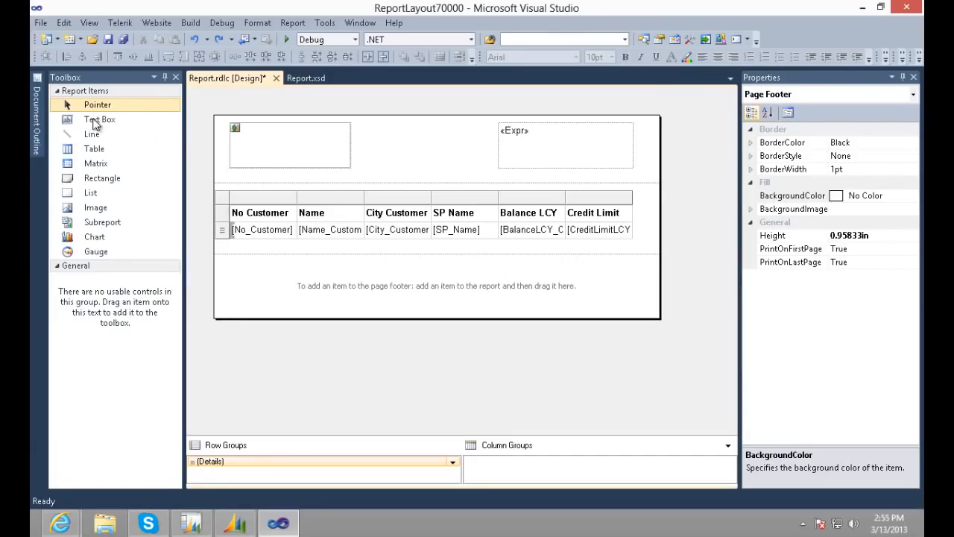
# Step: Add a text box in the page footer below the Credit Limit column and set its expression to =Globals!PageNumber
pyautogui.moveTo(95, 125); pyautogui.dragTo(572, 286)
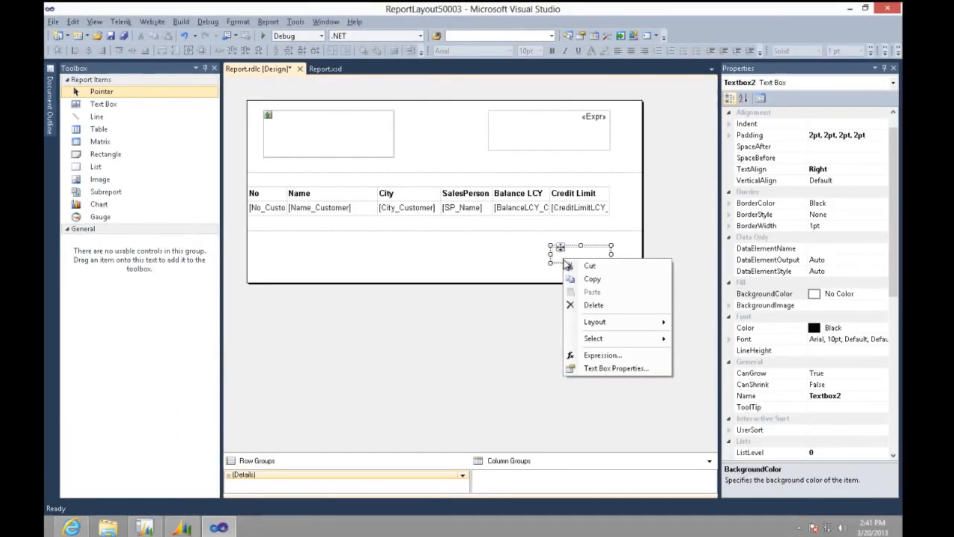
pyautogui.click(593, 356)
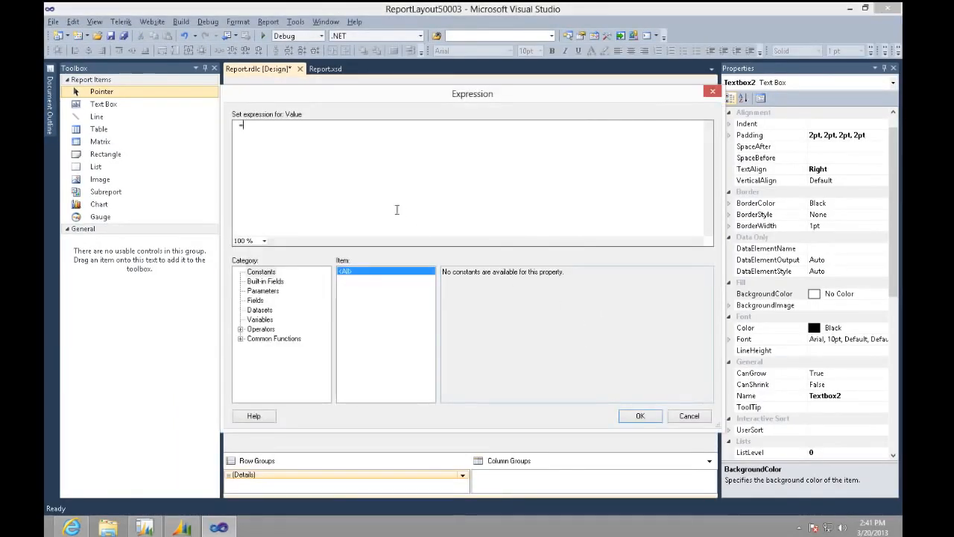
pyautogui.click(276, 283)
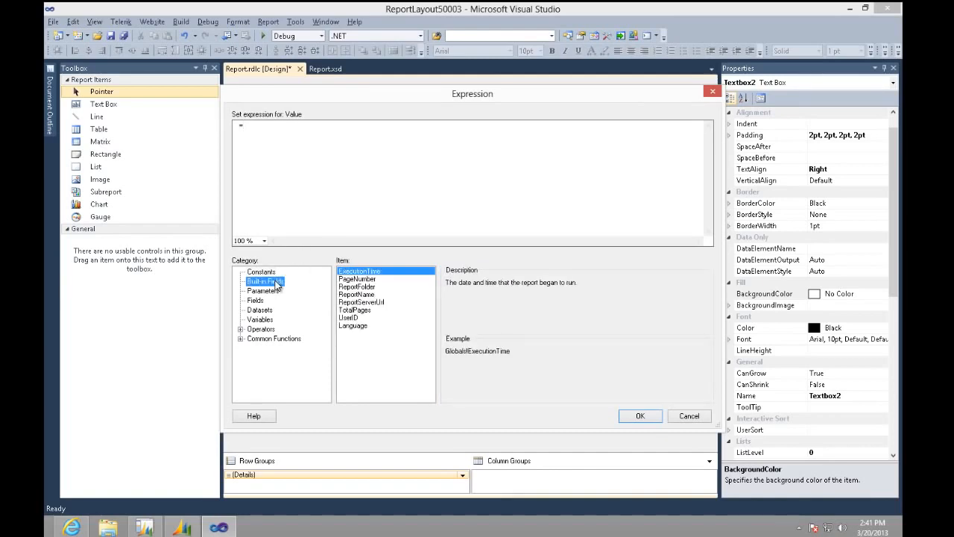
pyautogui.click(355, 279)
pyautogui.doubleClick(355, 280)
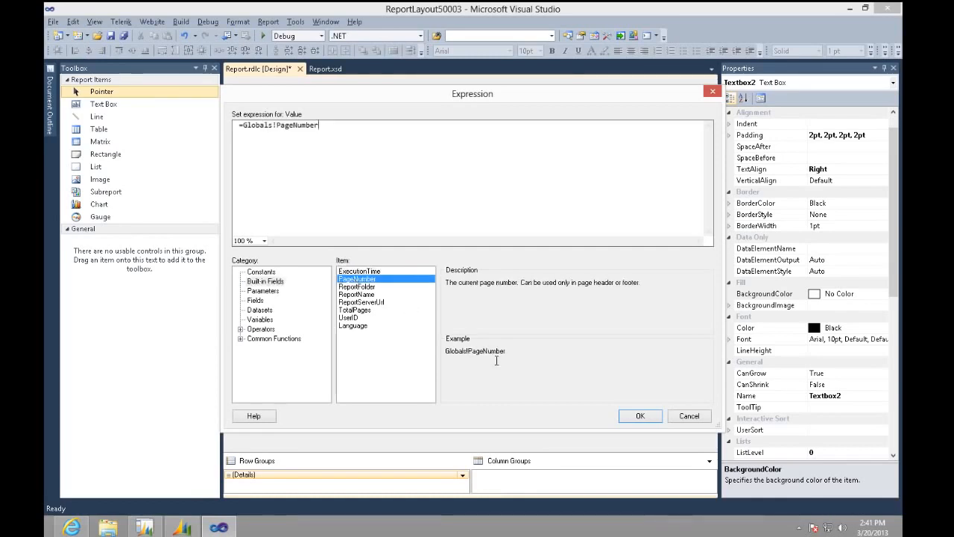
pyautogui.click(644, 413)
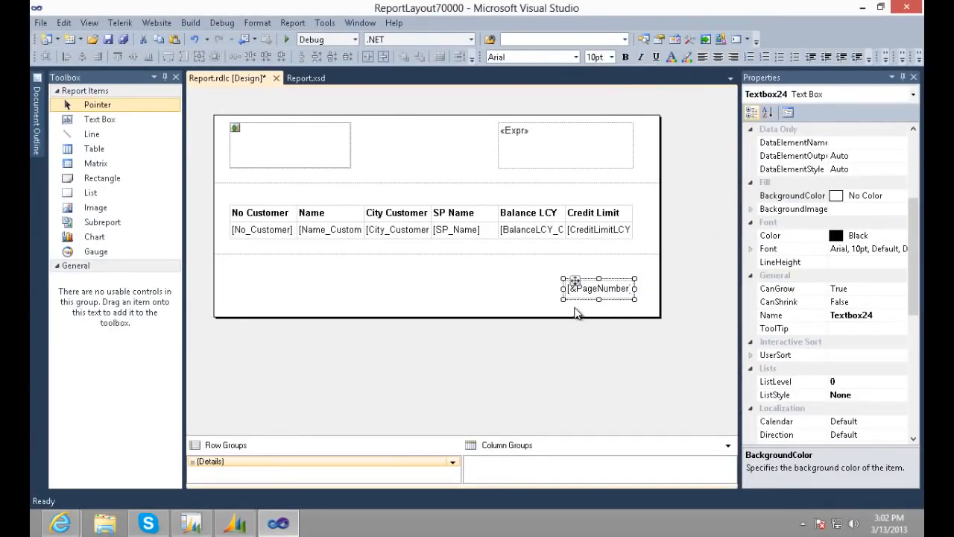
pyautogui.click(574, 313)
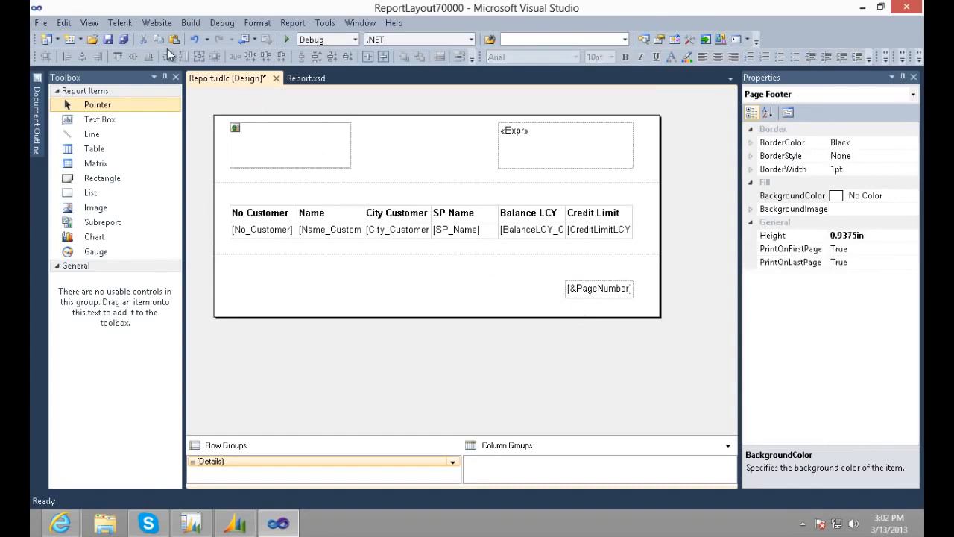
# Step: Save the Report.rdlc layout and exit Visual Studio
pyautogui.click(109, 40)
pyautogui.click(40, 23)
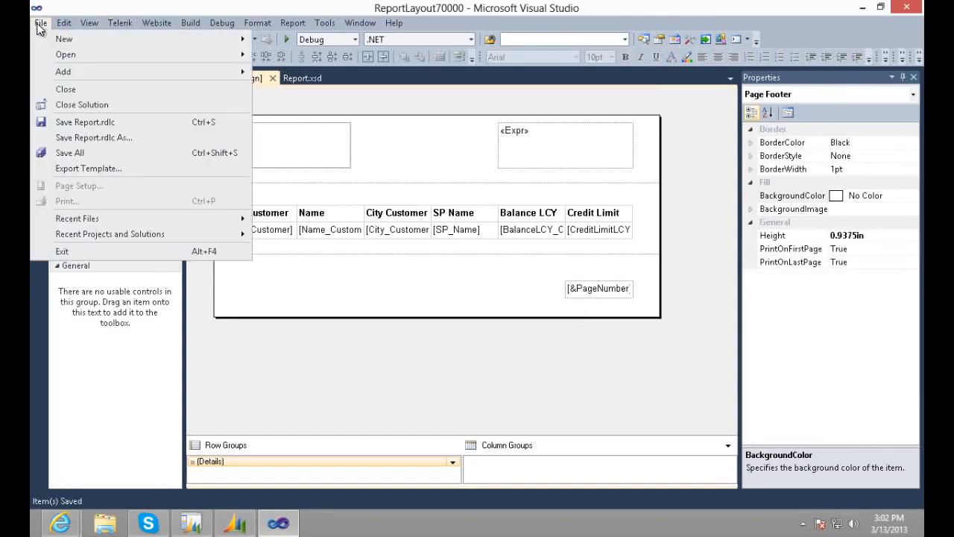
pyautogui.click(61, 252)
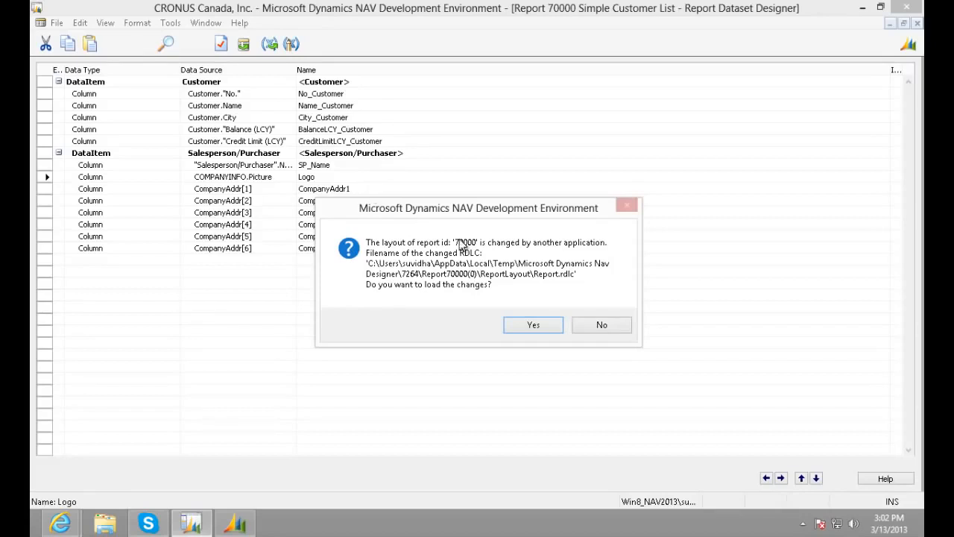
# Step: Load the changed layout into report 70000 in the NAV Development Environment, then close the dataset designer, saving the report with Compiled enabled
pyautogui.click(527, 322)
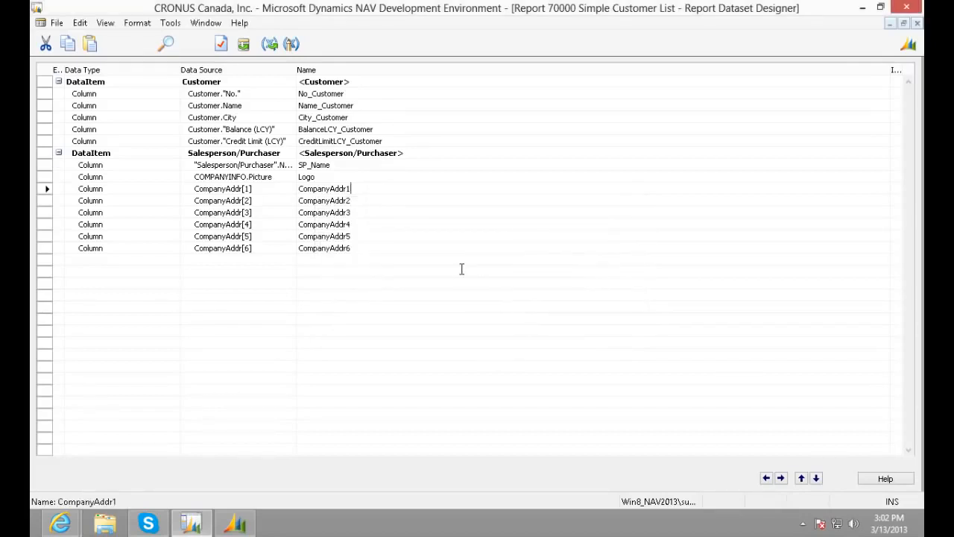
pyautogui.press('Up')
pyautogui.press('Up')
pyautogui.press('Up')
pyautogui.press('Up')
pyautogui.press('Up')
pyautogui.press('Up')
pyautogui.click(919, 25)
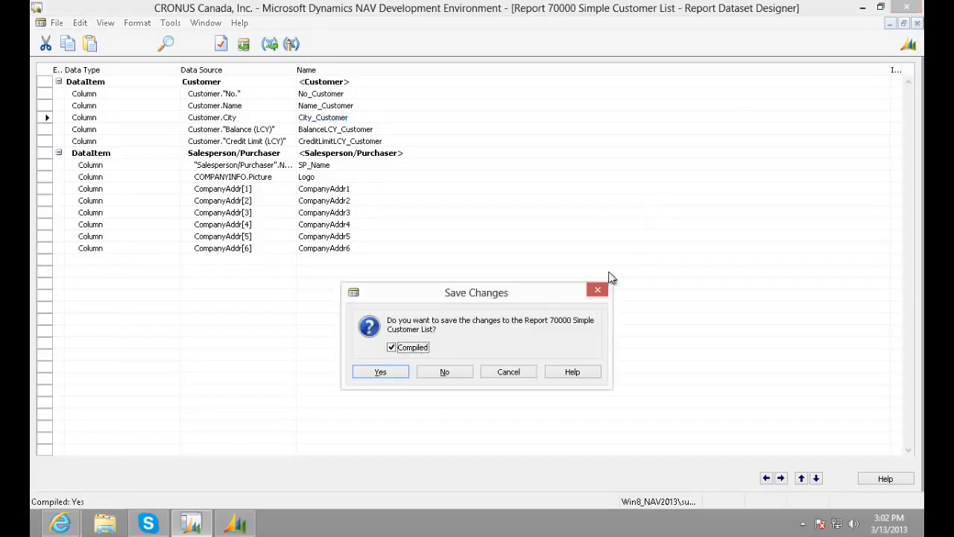
pyautogui.click(379, 371)
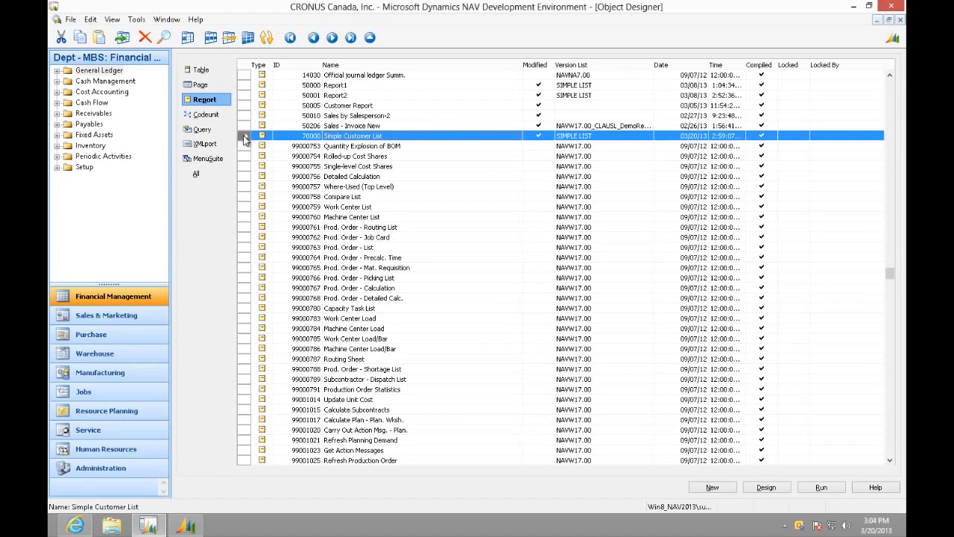
# Step: Run report 70000 Simple Customer List from the Object Designer and preview it without filters
pyautogui.click(244, 136)
pyautogui.click(244, 138)
pyautogui.click(823, 488)
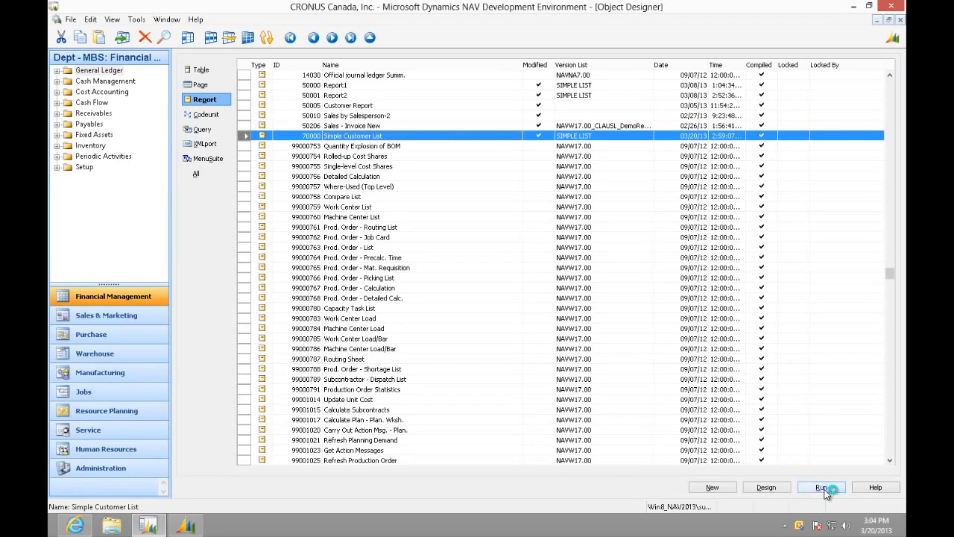
pyautogui.click(151, 527)
pyautogui.click(179, 531)
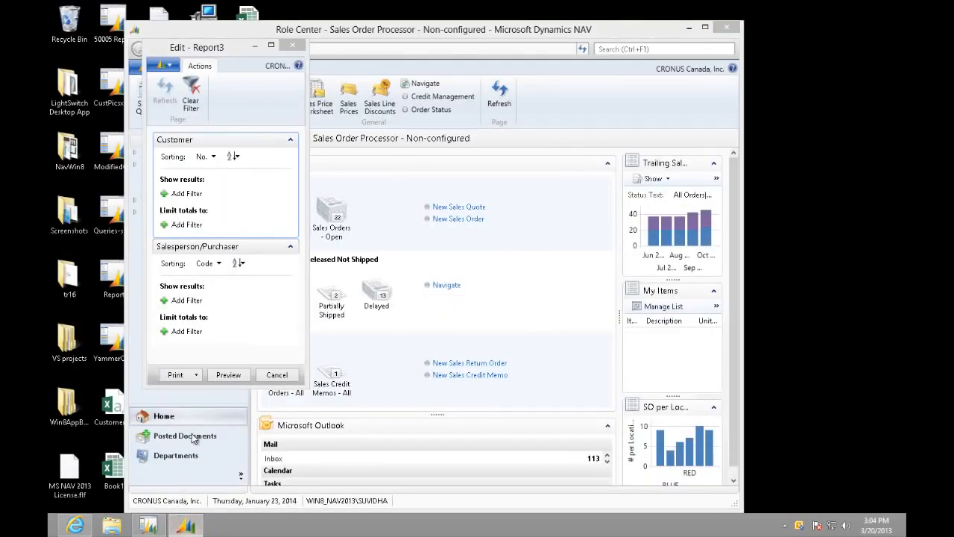
pyautogui.click(228, 375)
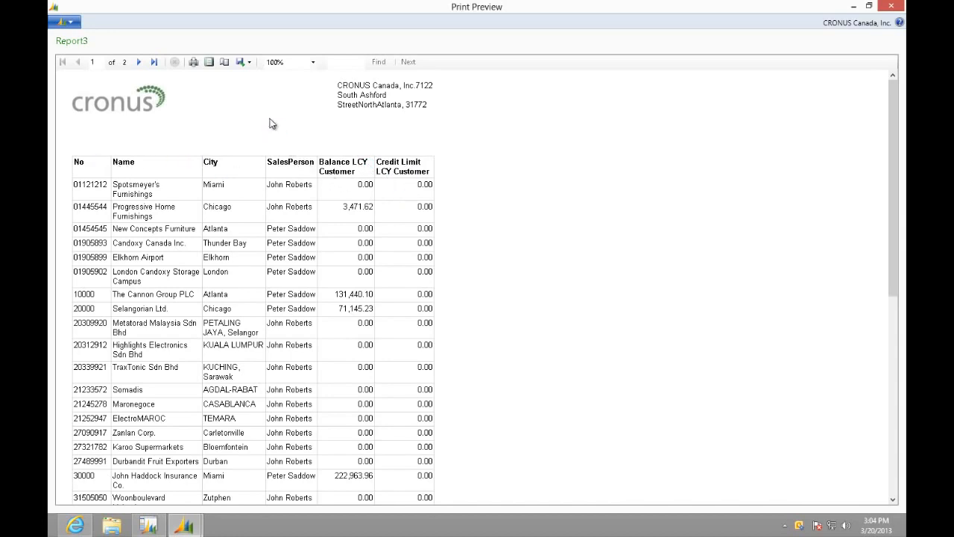
# Step: Show the preview in print layout and check the logo, address header, customer table and footer page numbers on the first two pages
pyautogui.click(209, 62)
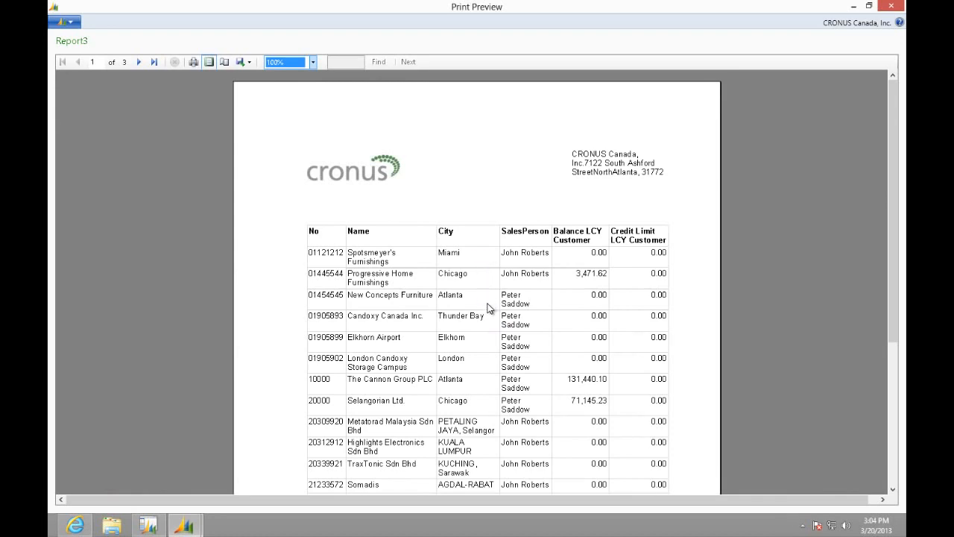
pyautogui.scroll(-1, 486, 304)
pyautogui.scroll(-4, 488, 307)
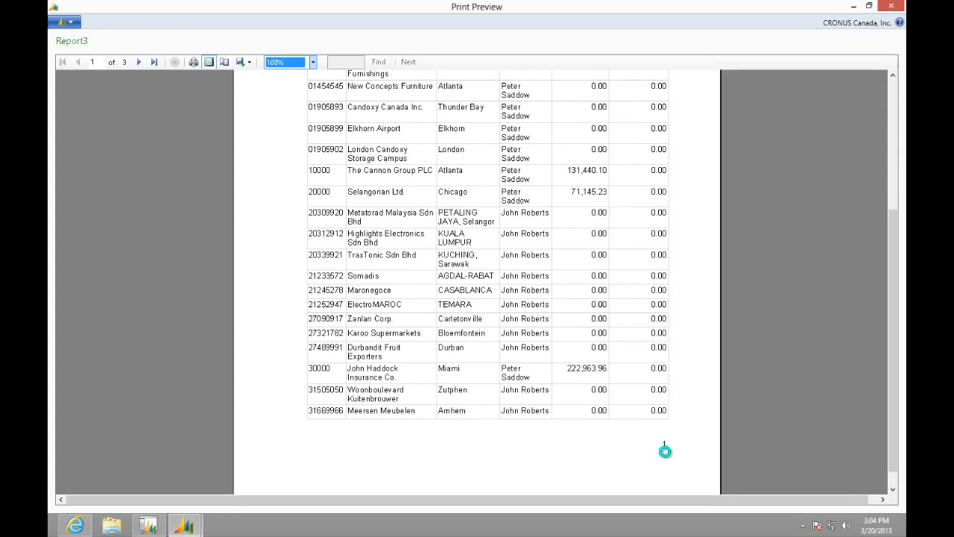
pyautogui.scroll(-1, 667, 456)
pyautogui.scroll(-2, 667, 457)
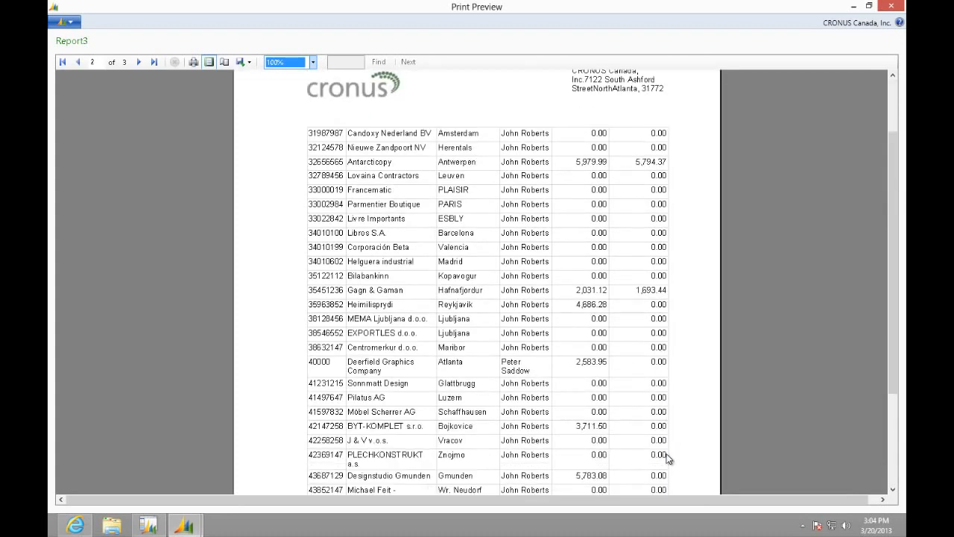
pyautogui.scroll(-2, 668, 458)
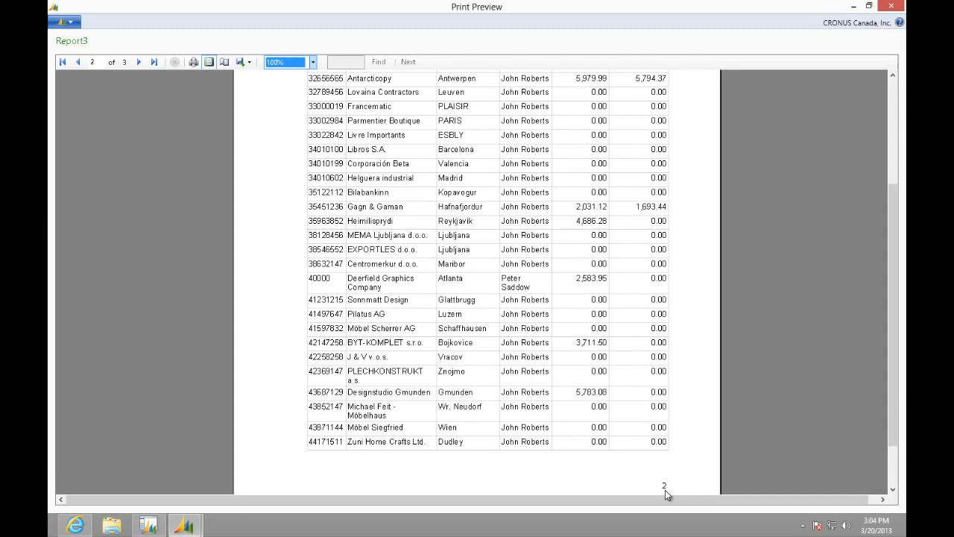
# Step: Export the previewed customer list report in Word format
pyautogui.click(248, 62)
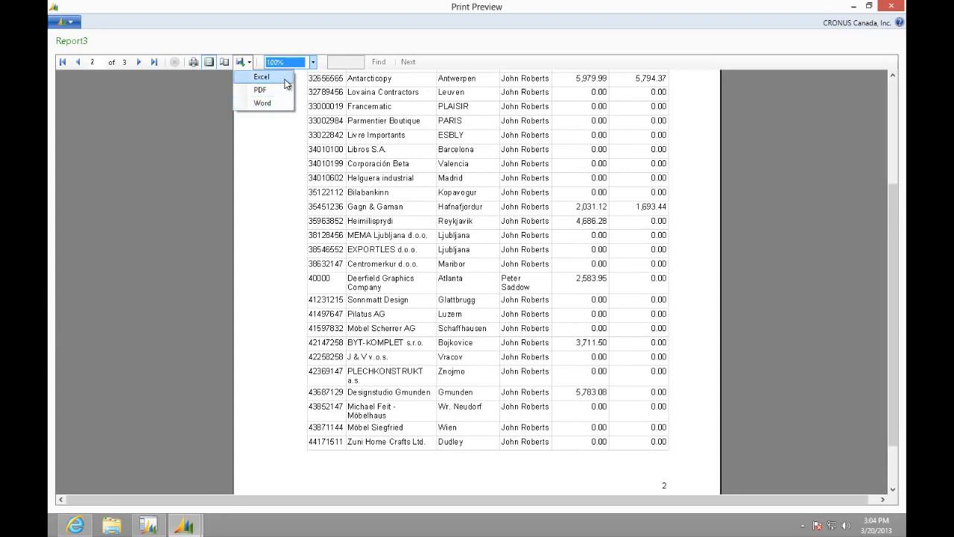
pyautogui.click(278, 103)
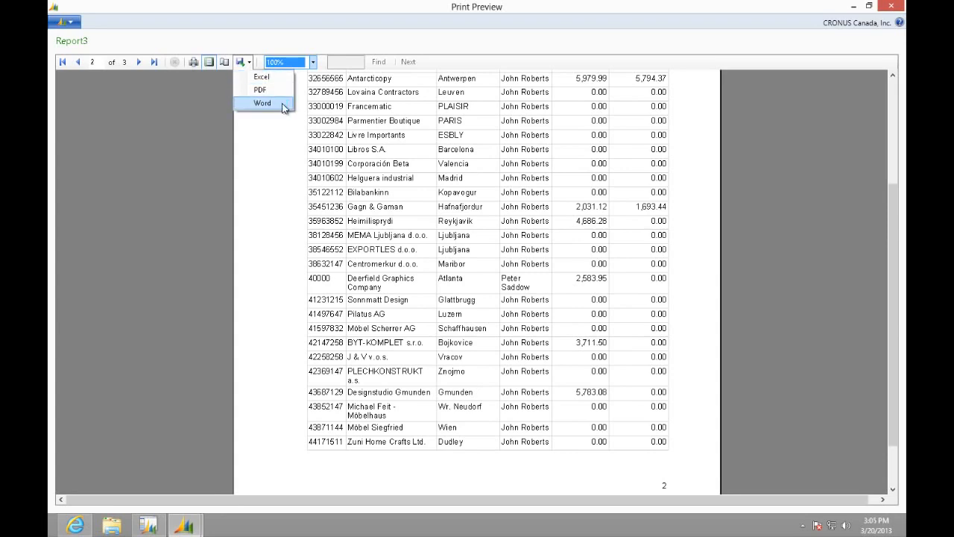